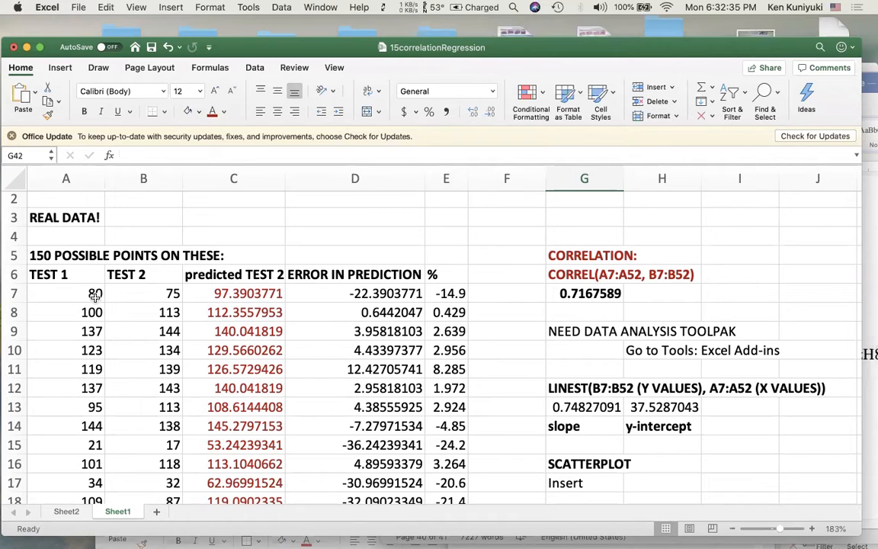
# Review the Test 1 and Test 2 score columns and inspect the CORREL formula in G7.
pyautogui.moveTo(71, 292); pyautogui.dragTo(133, 293)
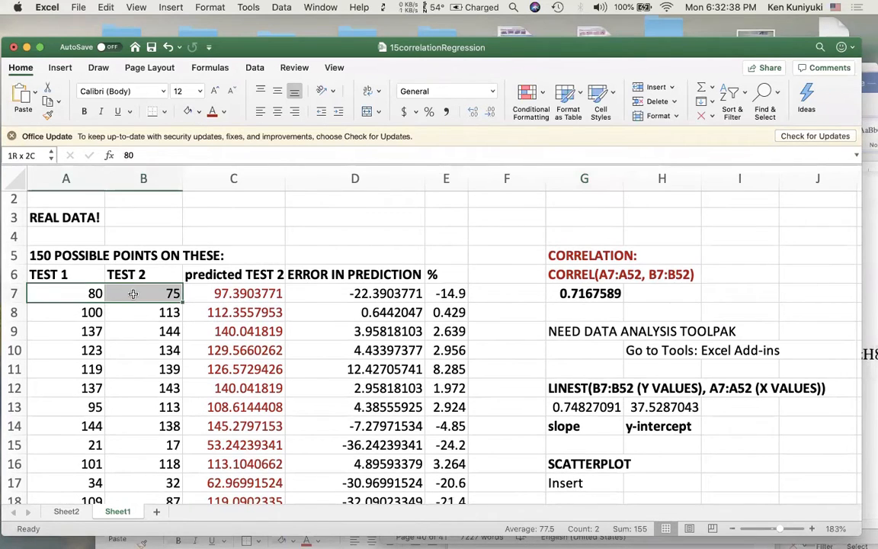
pyautogui.click(62, 297)
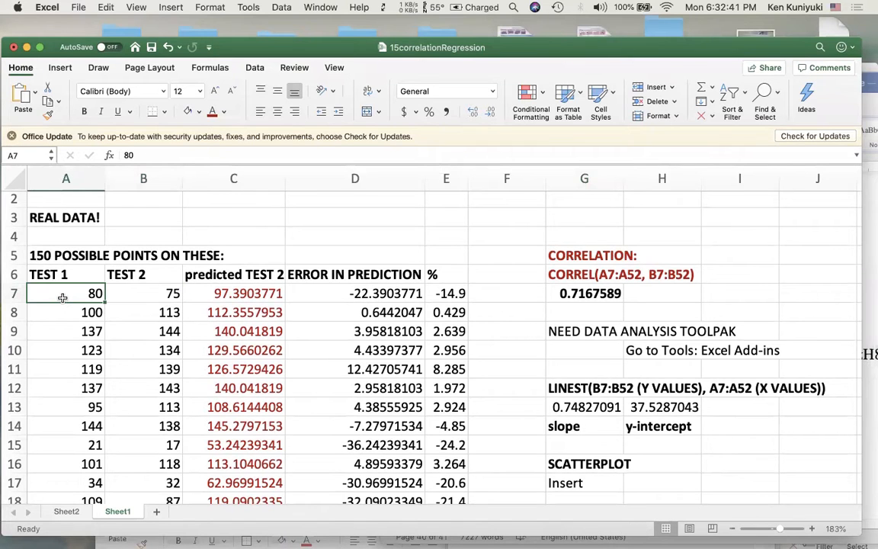
pyautogui.click(128, 295)
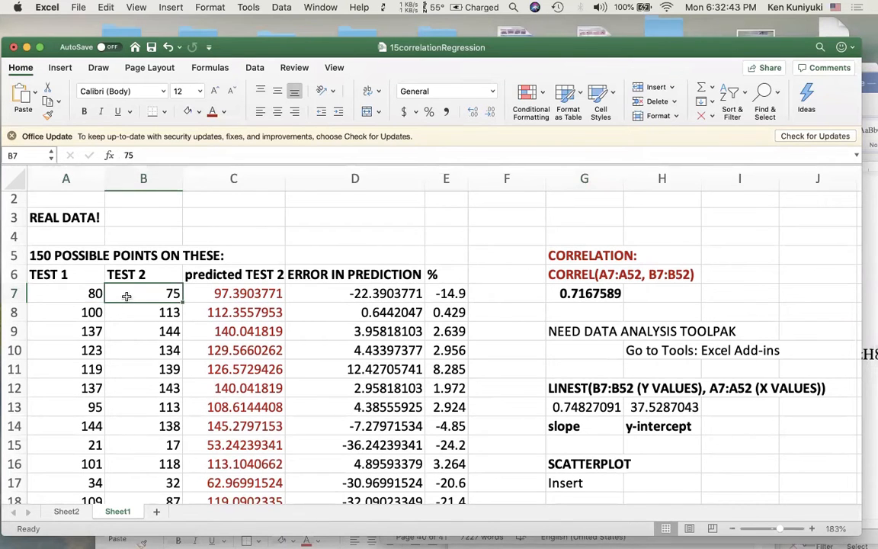
pyautogui.scroll(-10, 122, 304)
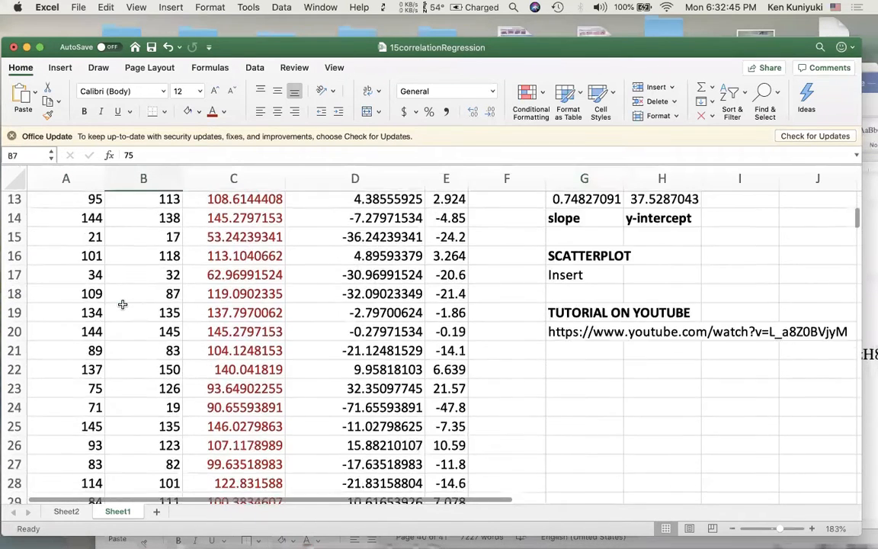
pyautogui.scroll(10, 122, 304)
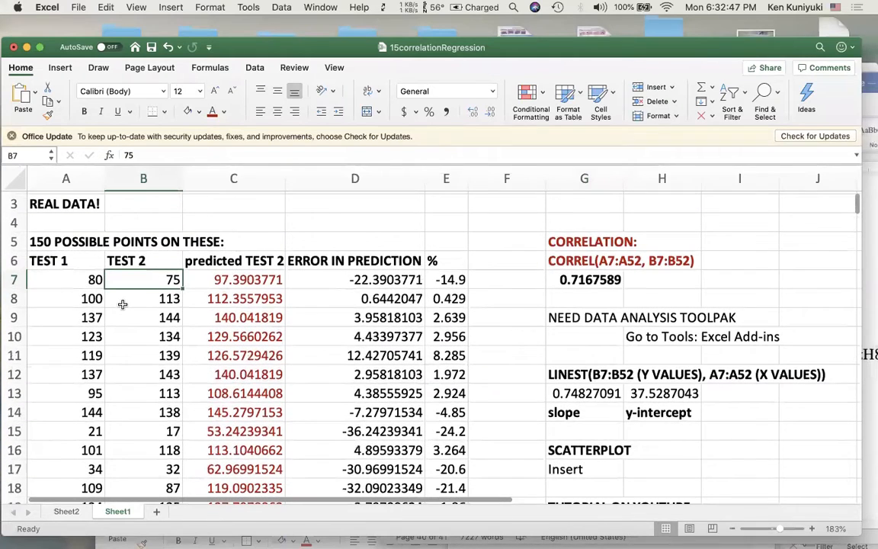
pyautogui.scroll(2, 47, 221)
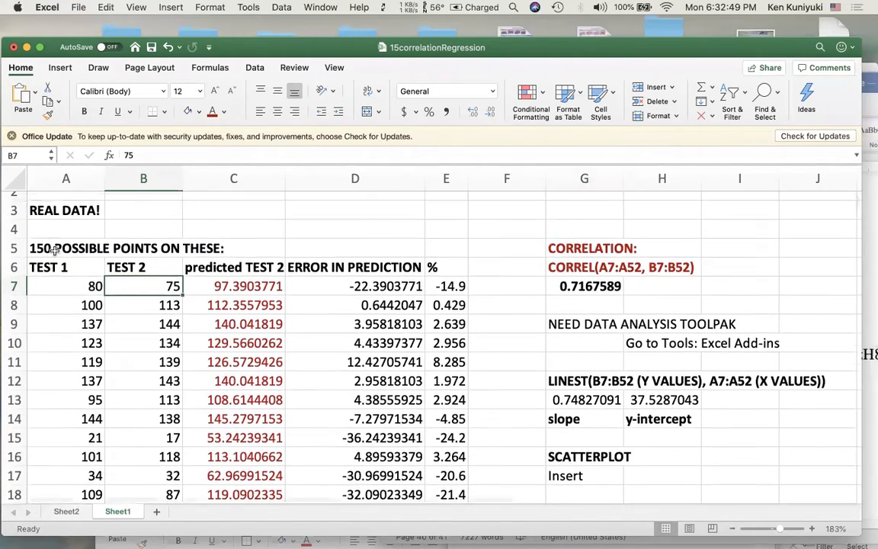
pyautogui.click(52, 200)
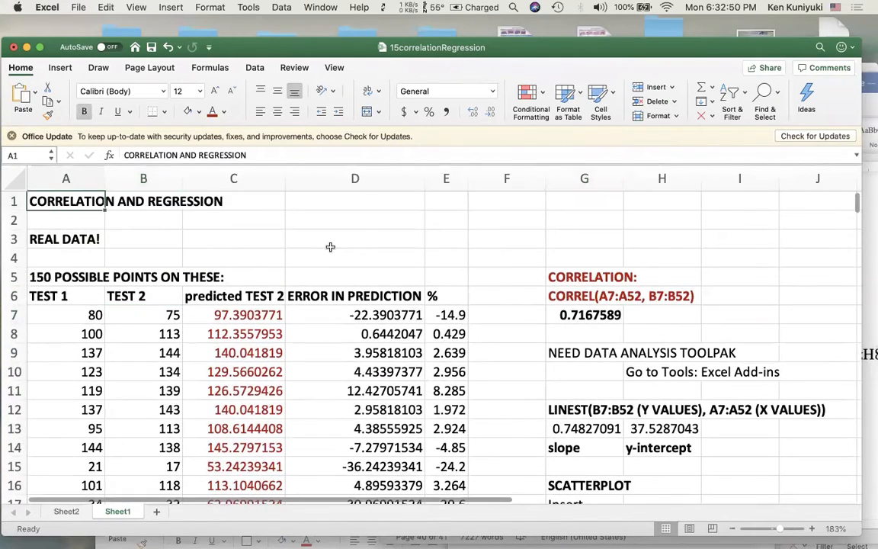
pyautogui.doubleClick(564, 317)
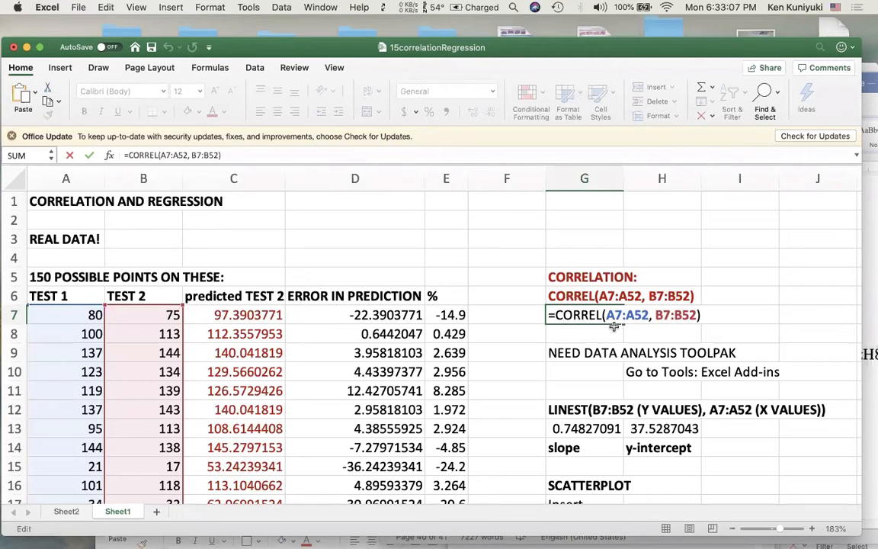
pyautogui.press('Return')
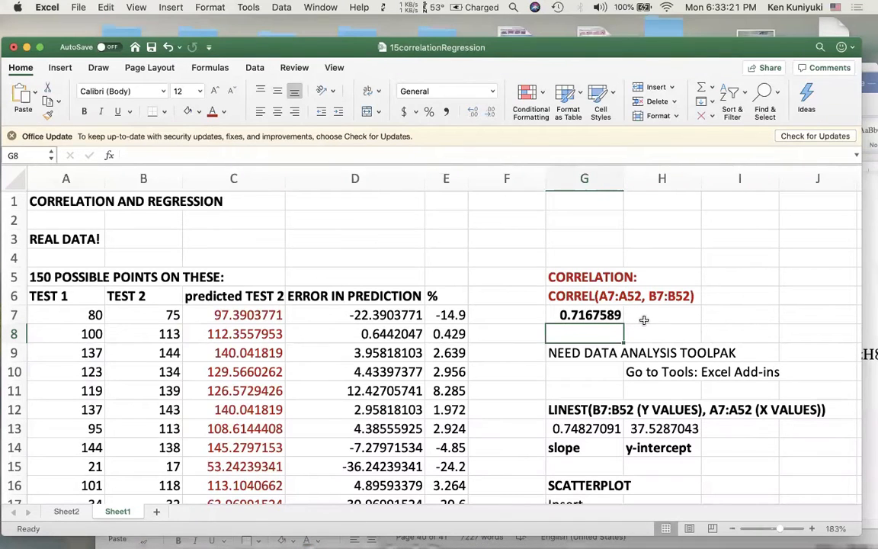
# Calculate the squared correlation in G8 with =G7^2 and make the result bold.
pyautogui.write('=G7^2')
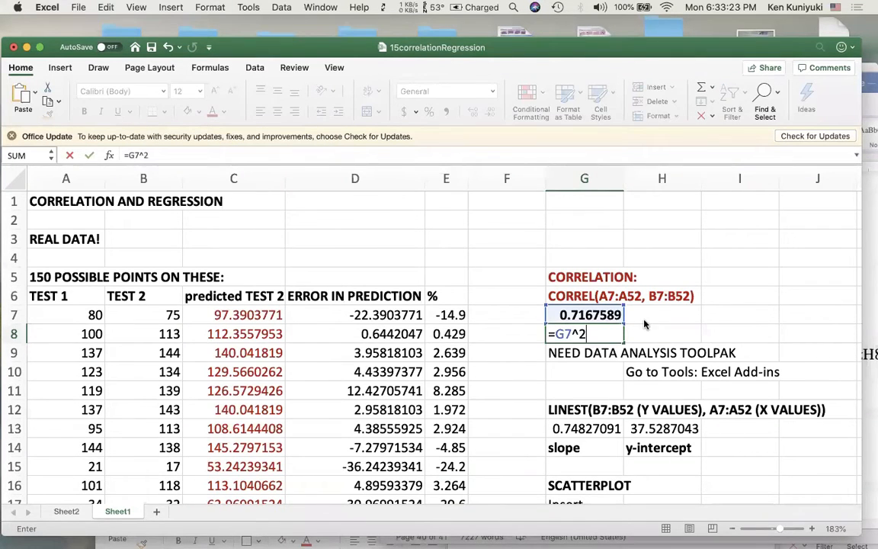
pyautogui.press('Return')
pyautogui.click(645, 327)
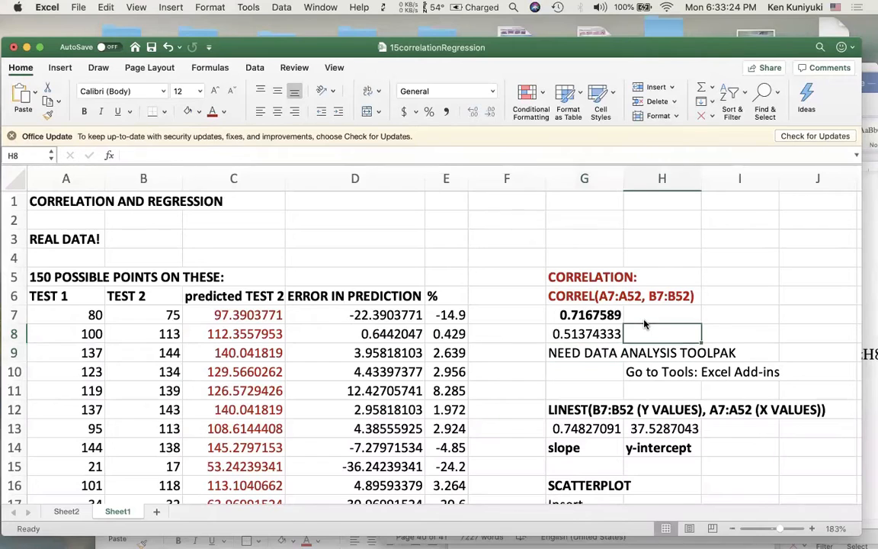
pyautogui.click(585, 330)
pyautogui.click(84, 111)
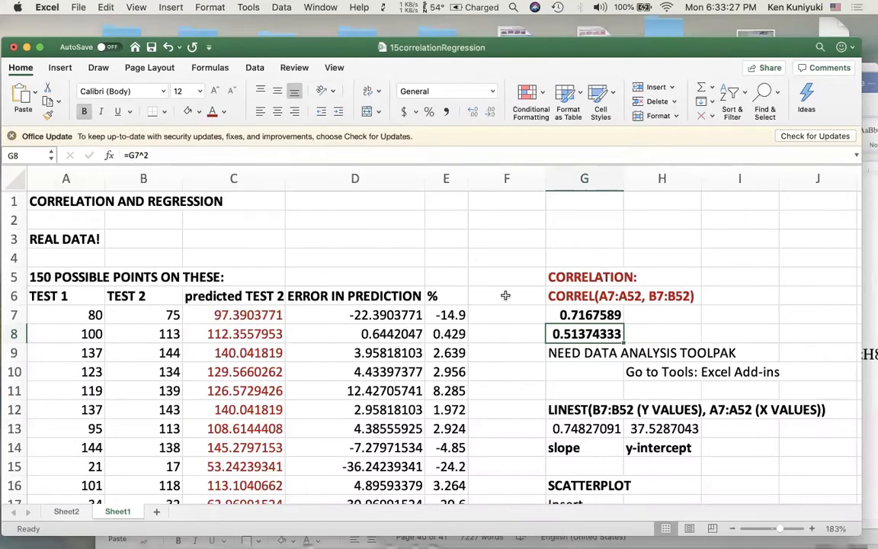
# Label the results by entering "r" in H7 and "r^2 = coefficient of determination" in H8.
pyautogui.click(657, 321)
pyautogui.write('R')
pyautogui.press('BackSpace')
pyautogui.write('r')
pyautogui.press('Return')
pyautogui.write('r^2 = coefficient of determination')
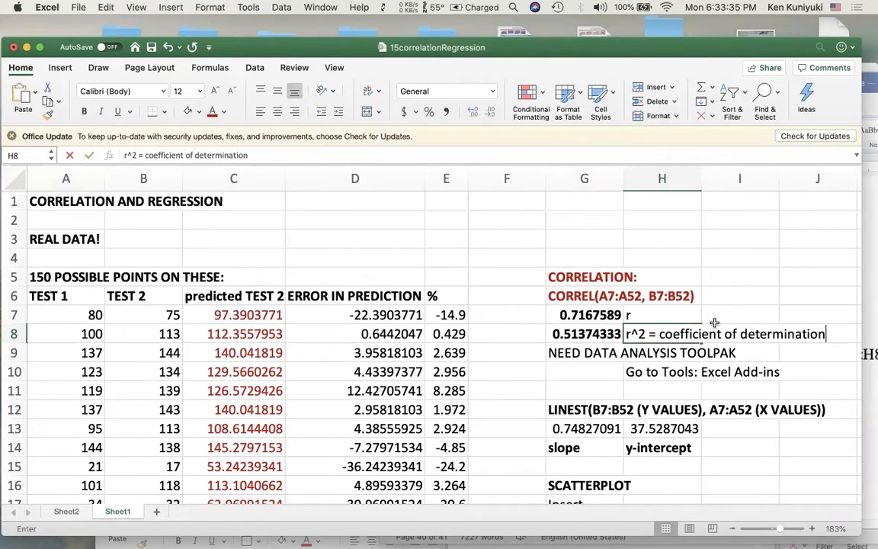
pyautogui.press('Return')
# Move the correlation block G5:H8 up one row so that it starts in G4.
pyautogui.moveTo(579, 278); pyautogui.dragTo(680, 333)
pyautogui.press('super+c')
pyautogui.click(589, 254)
pyautogui.press('super+v')
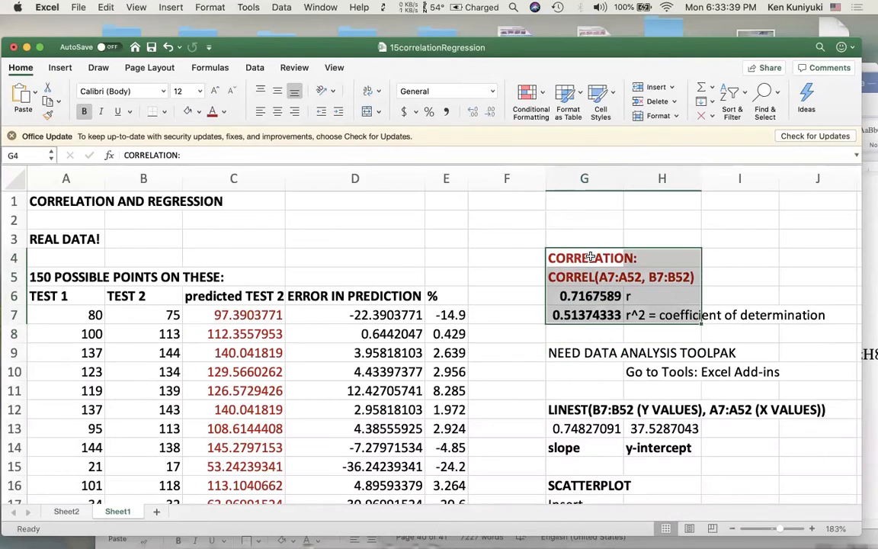
pyautogui.click(645, 334)
pyautogui.click(600, 314)
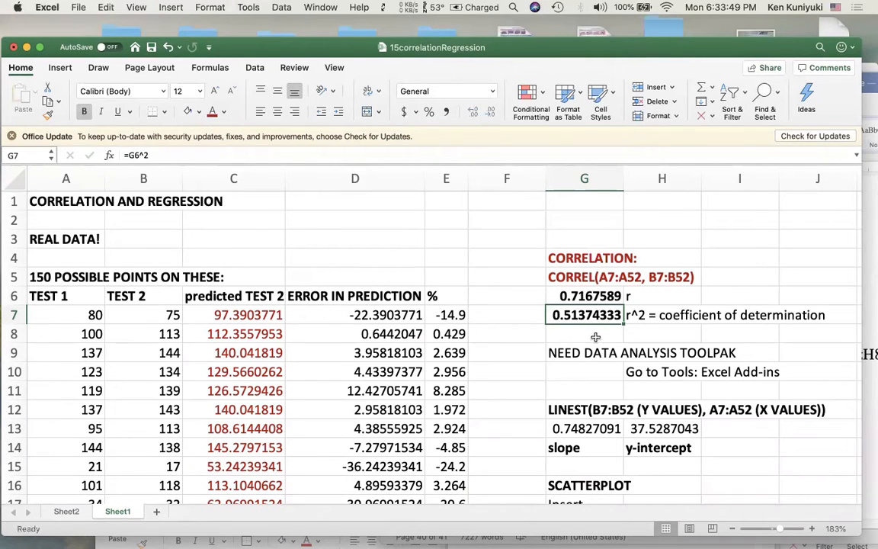
# Check in the Excel Add-ins list that the Analysis ToolPak is enabled.
pyautogui.click(563, 369)
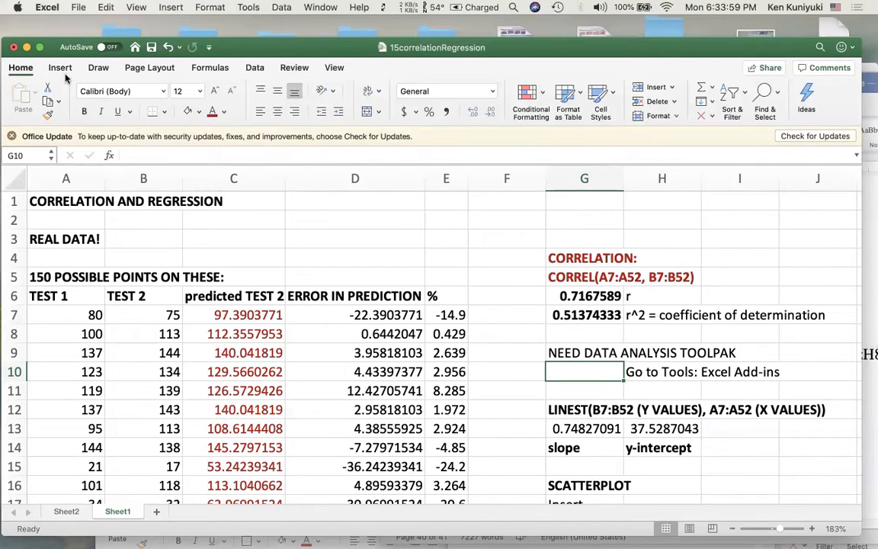
pyautogui.click(248, 7)
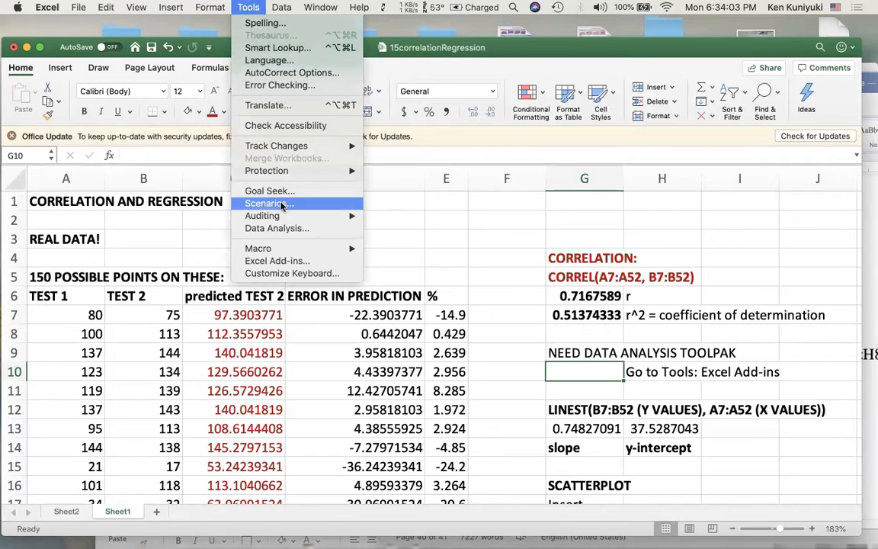
pyautogui.click(276, 261)
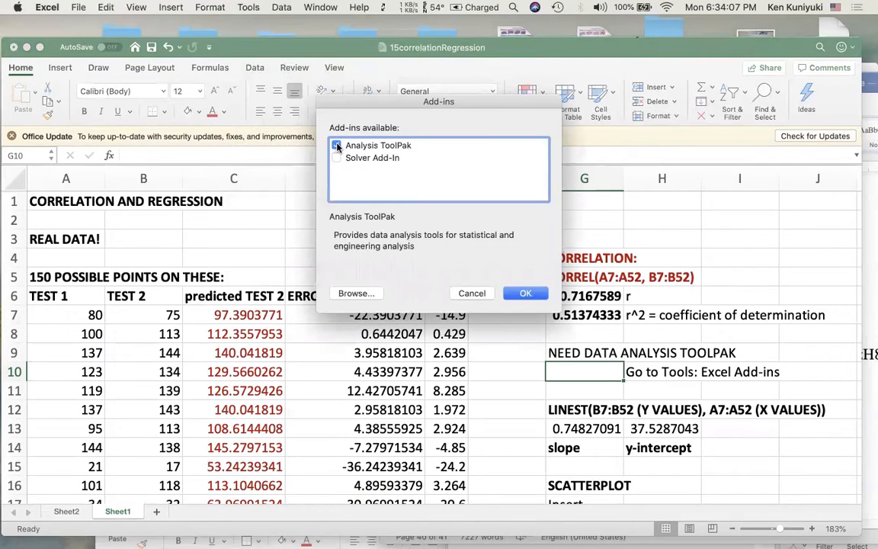
pyautogui.click(533, 296)
# Examine the LINEST formula in G13, its slope and y-intercept cells, and the tutorial link in G20.
pyautogui.scroll(-3, 581, 377)
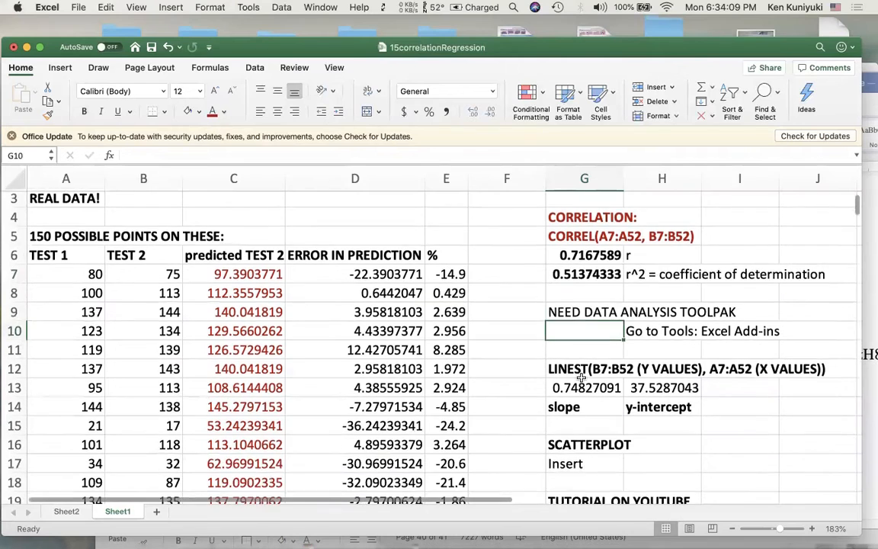
pyautogui.scroll(-1, 581, 377)
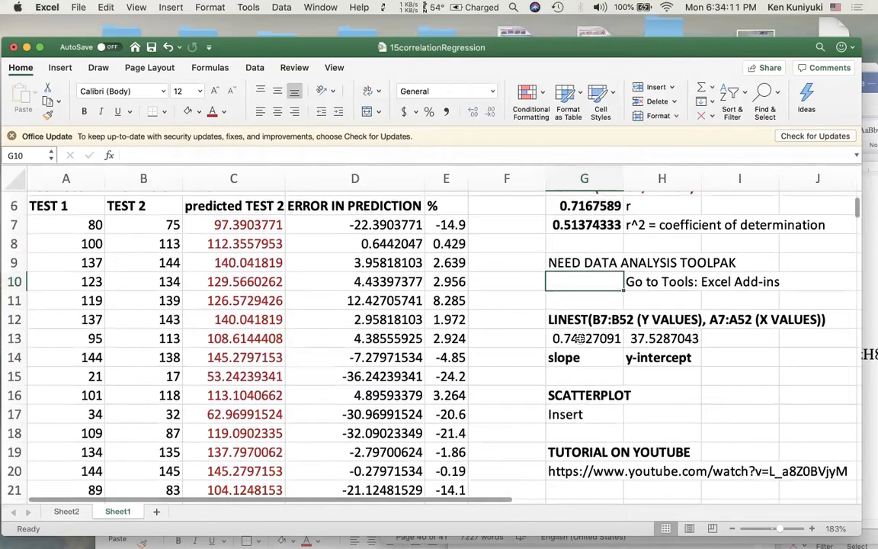
pyautogui.click(581, 338)
pyautogui.doubleClick(579, 340)
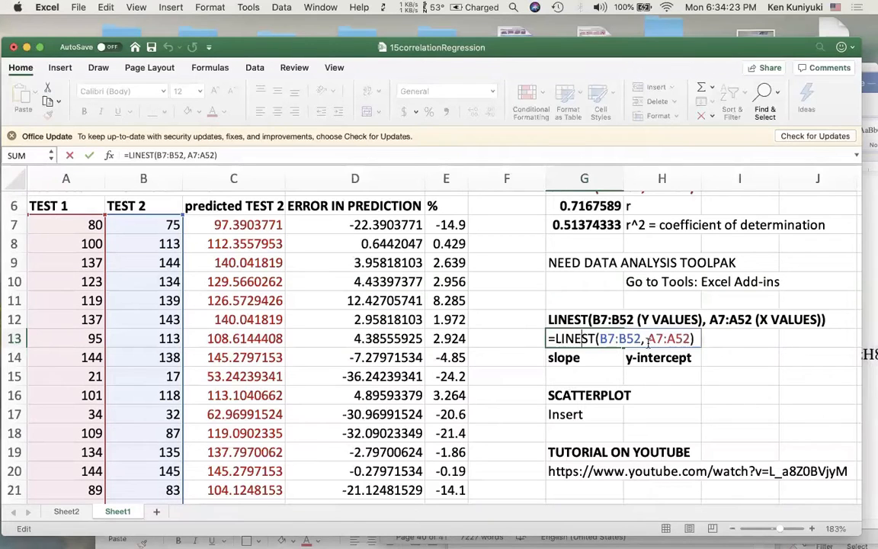
pyautogui.press('Return')
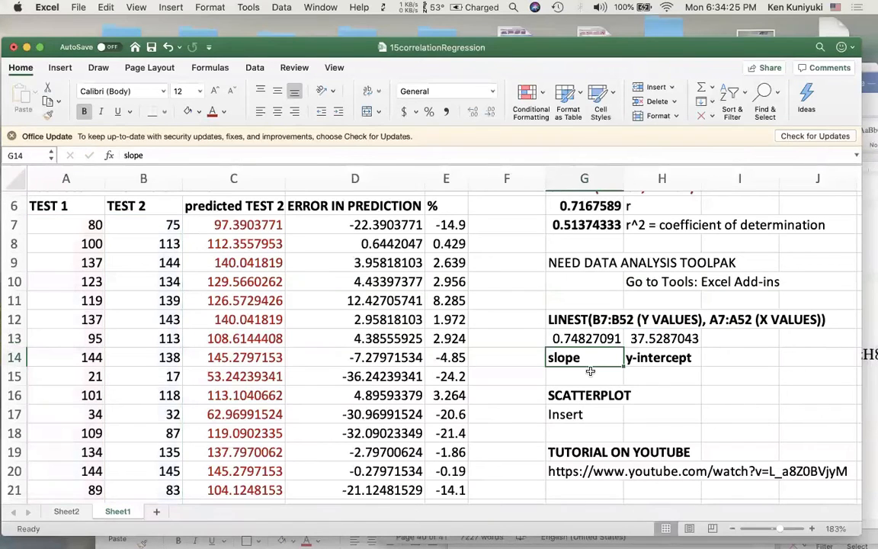
pyautogui.click(587, 345)
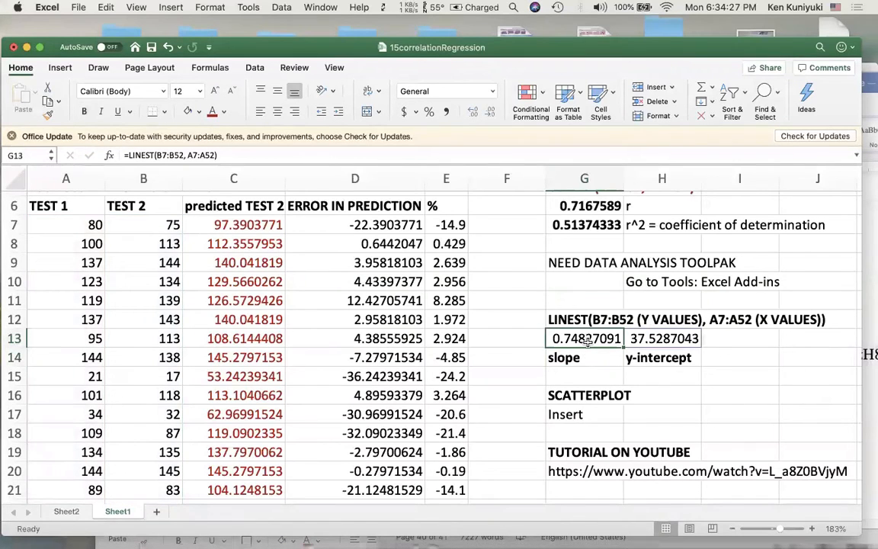
pyautogui.click(659, 343)
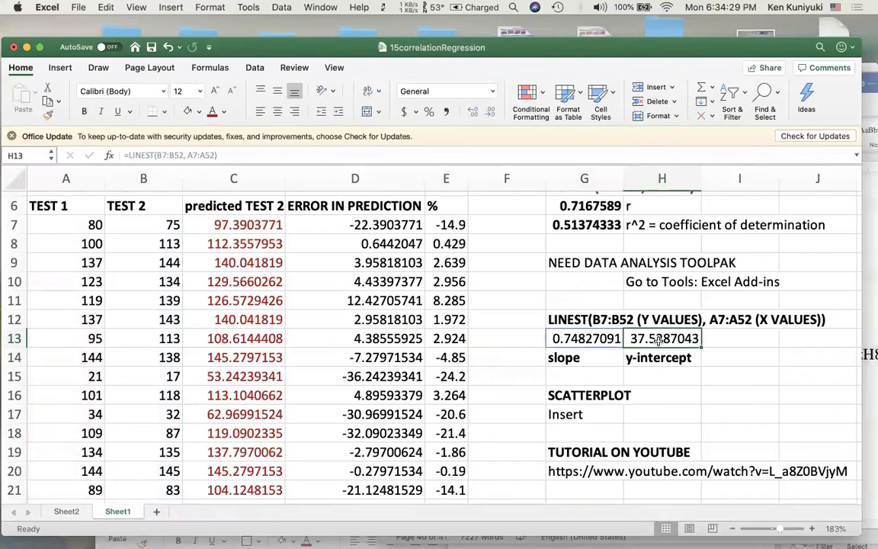
pyautogui.scroll(-1, 588, 395)
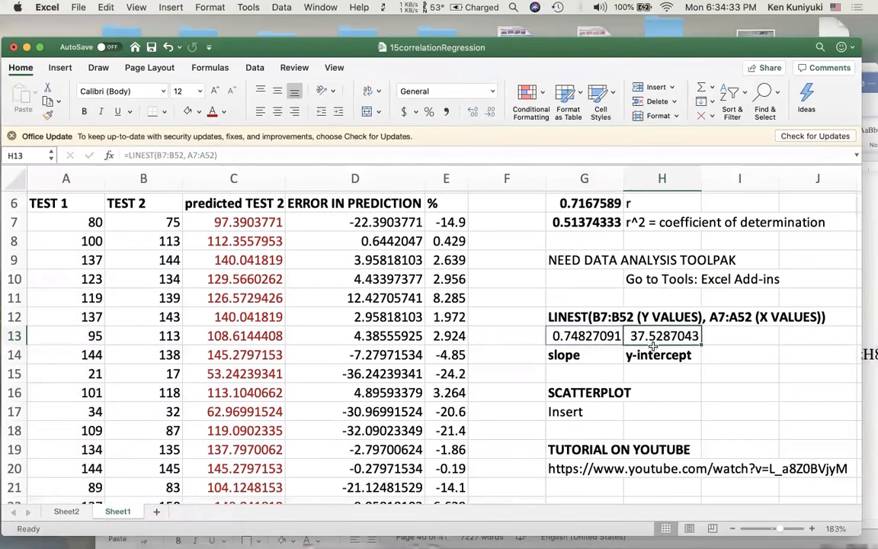
pyautogui.scroll(-1, 628, 391)
pyautogui.scroll(-2, 629, 391)
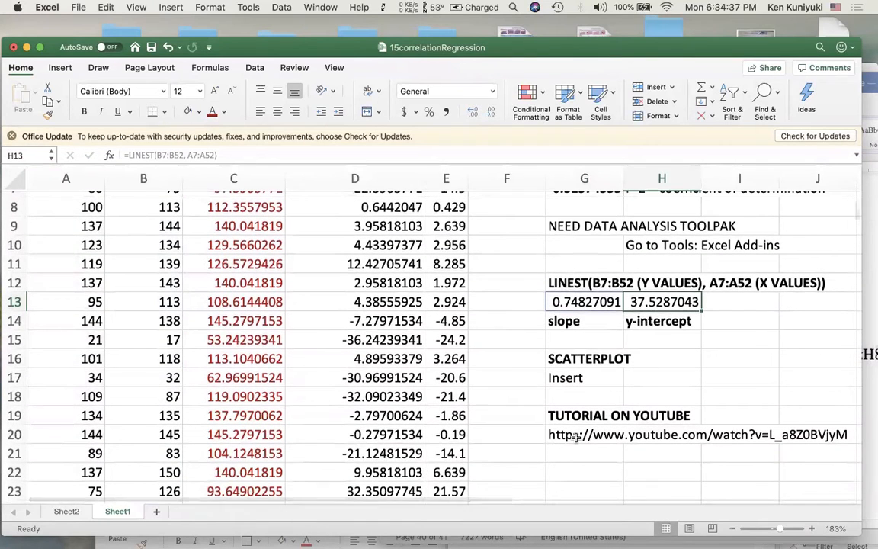
pyautogui.click(579, 436)
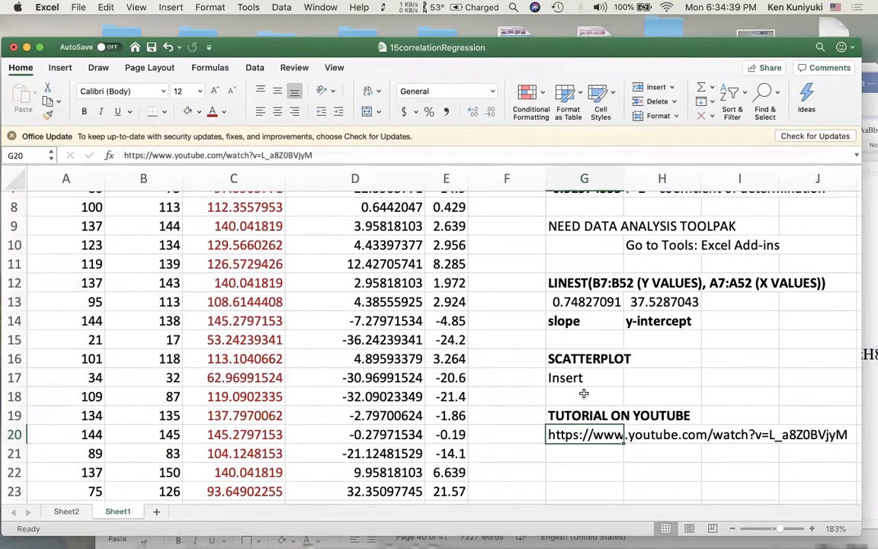
pyautogui.click(583, 339)
# Insert a markers-only scatter chart of the Test 1 and Test 2 scores in A7:B52.
pyautogui.scroll(4, 577, 384)
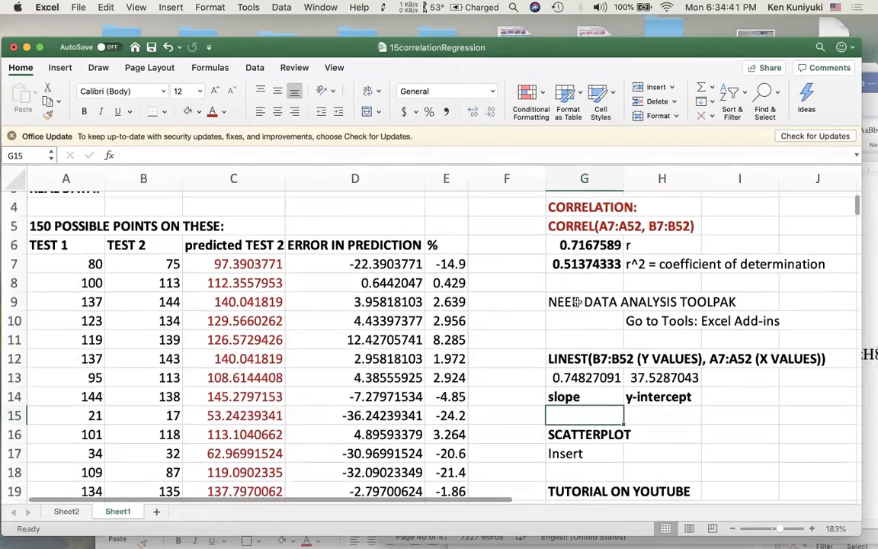
pyautogui.moveTo(68, 264); pyautogui.dragTo(117, 406)
pyautogui.scroll(10, 270, 337)
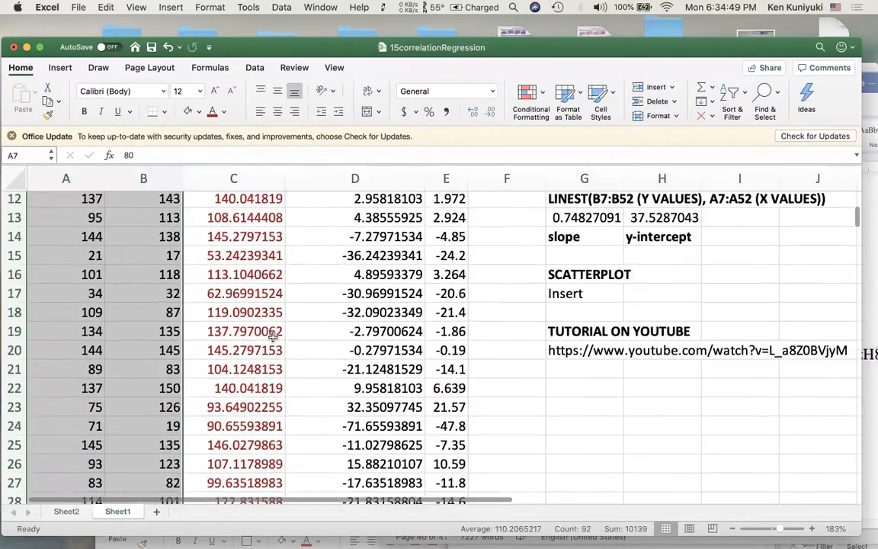
pyautogui.scroll(5, 272, 338)
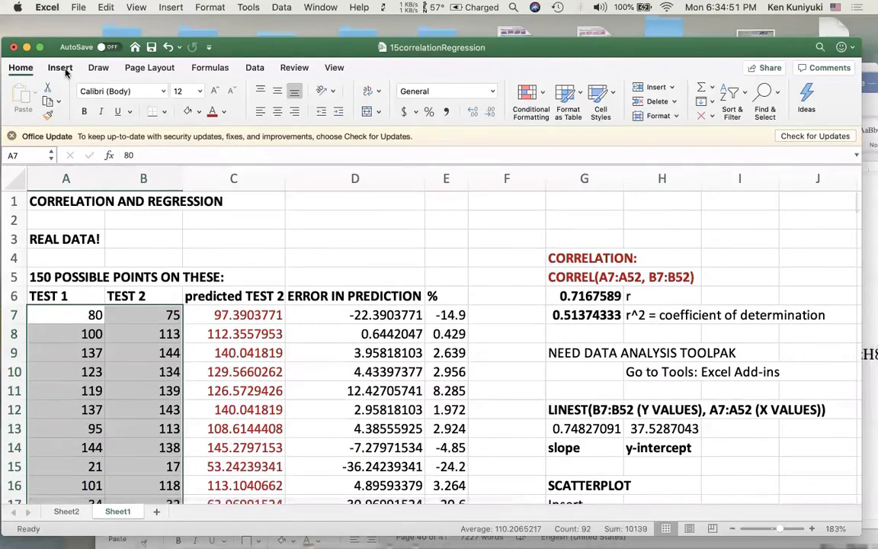
pyautogui.click(60, 68)
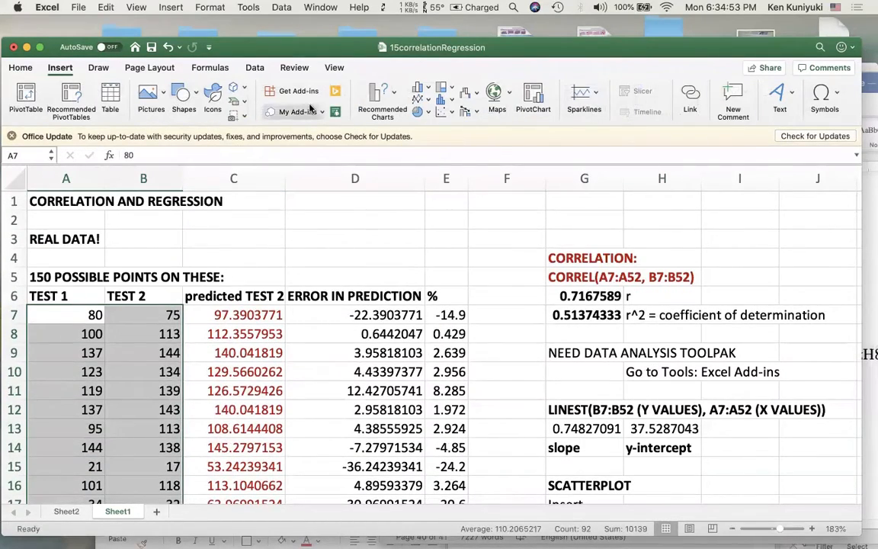
pyautogui.click(451, 112)
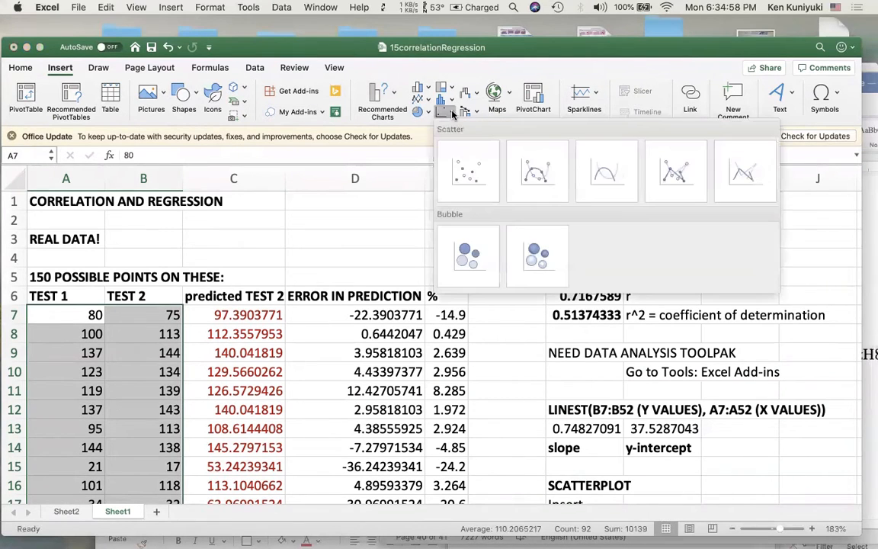
pyautogui.click(466, 185)
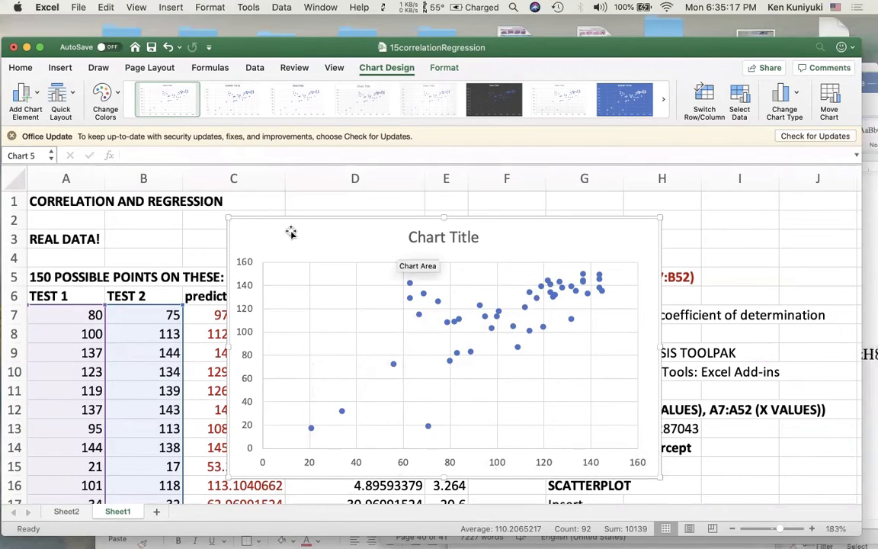
# Add a linear trendline to the scatter chart.
pyautogui.click(34, 98)
pyautogui.moveTo(57, 258)
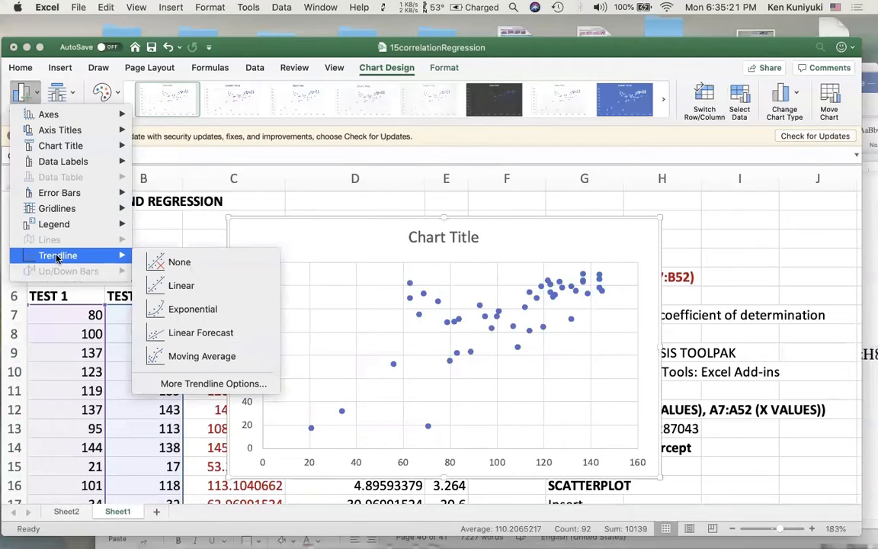
pyautogui.click(183, 285)
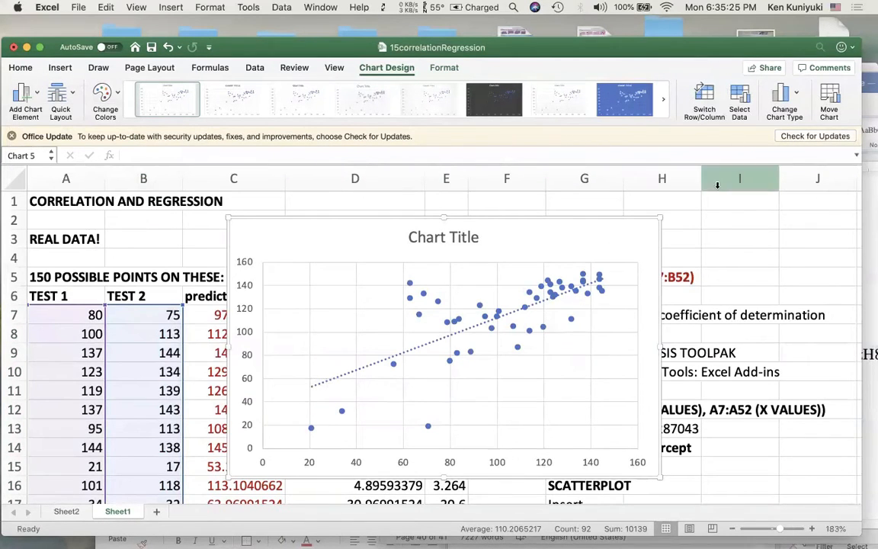
# Move the scatter chart off columns G and H and enter "REGRESSION LINE: y = 37.529 + 0.748 X" in G15.
pyautogui.moveTo(647, 226); pyautogui.dragTo(496, 214)
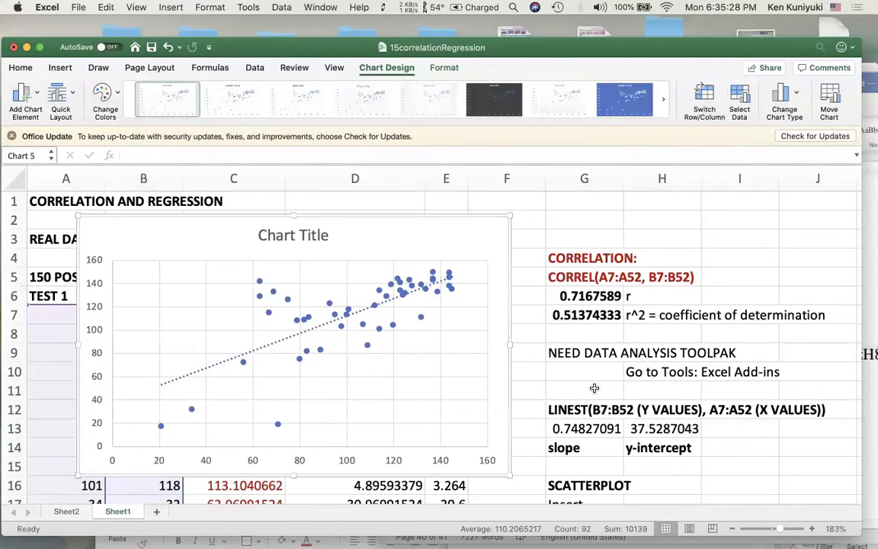
pyautogui.click(610, 465)
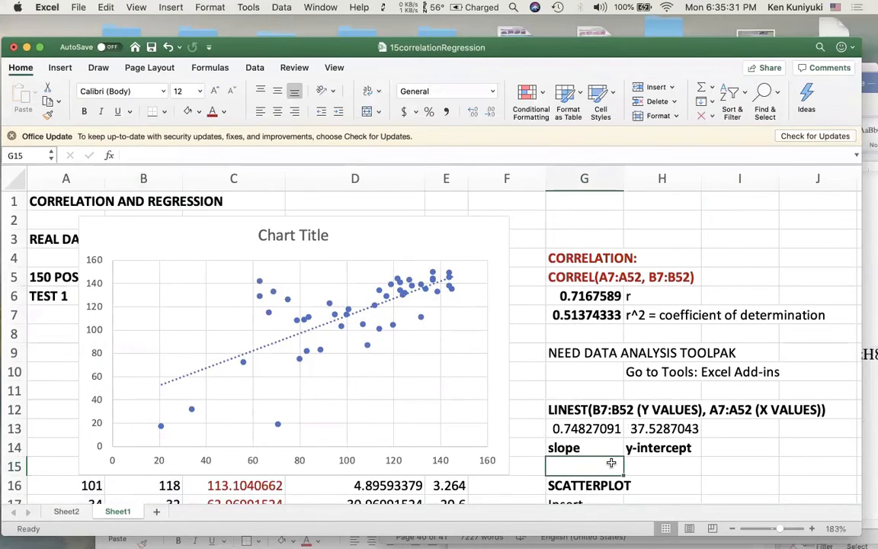
pyautogui.write('REGRESSION LINE:')
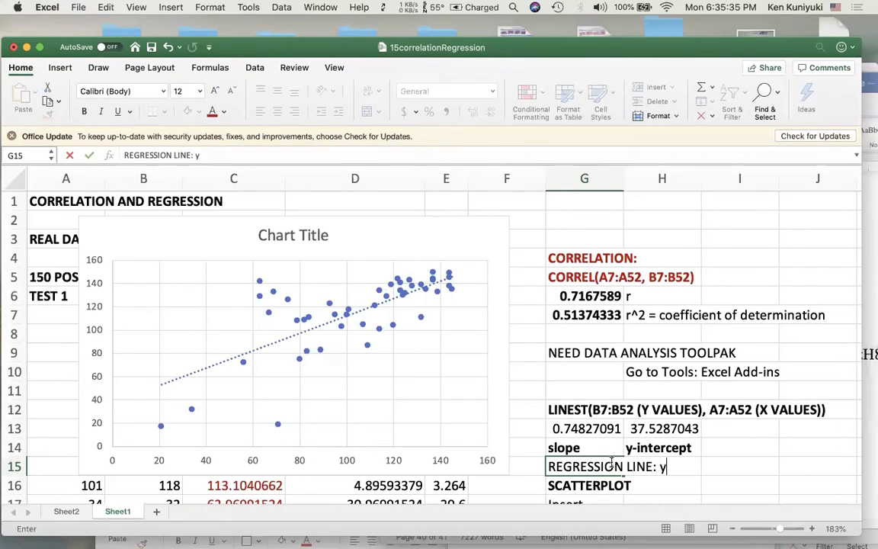
pyautogui.write('y-hat')
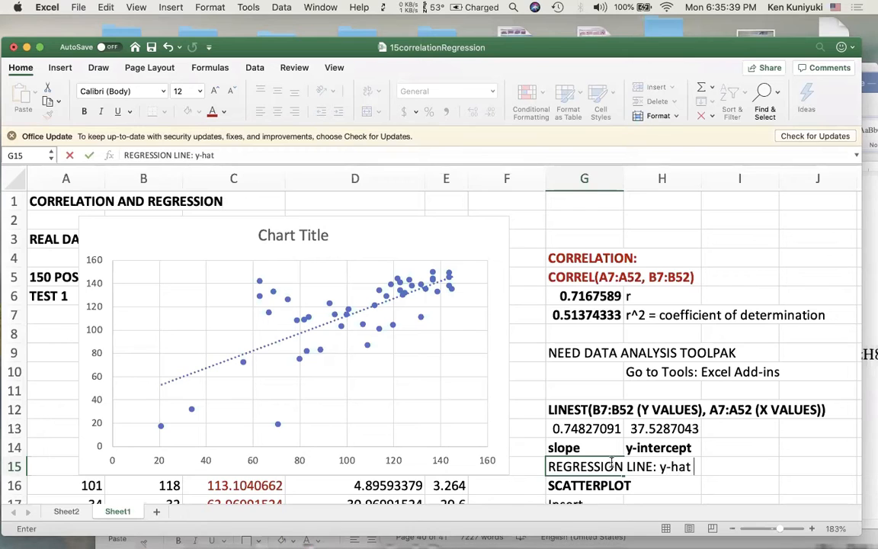
pyautogui.write(' =')
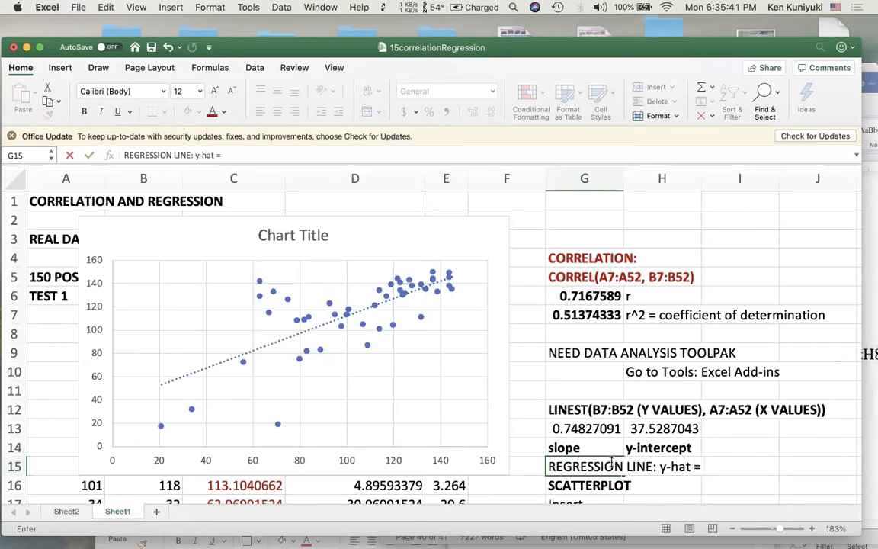
pyautogui.press('BackSpace')
pyautogui.press('BackSpace')
pyautogui.press('BackSpace')
pyautogui.press('BackSpace')
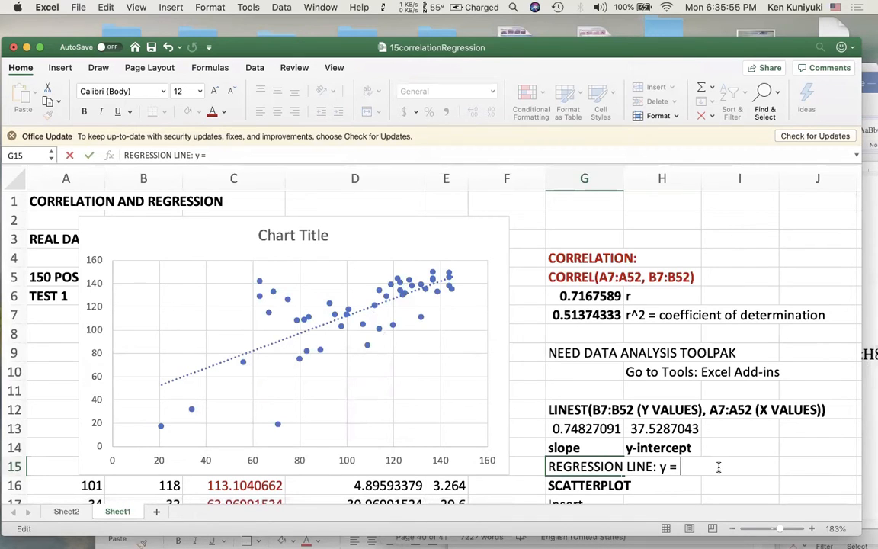
pyautogui.write('7.529 + ')
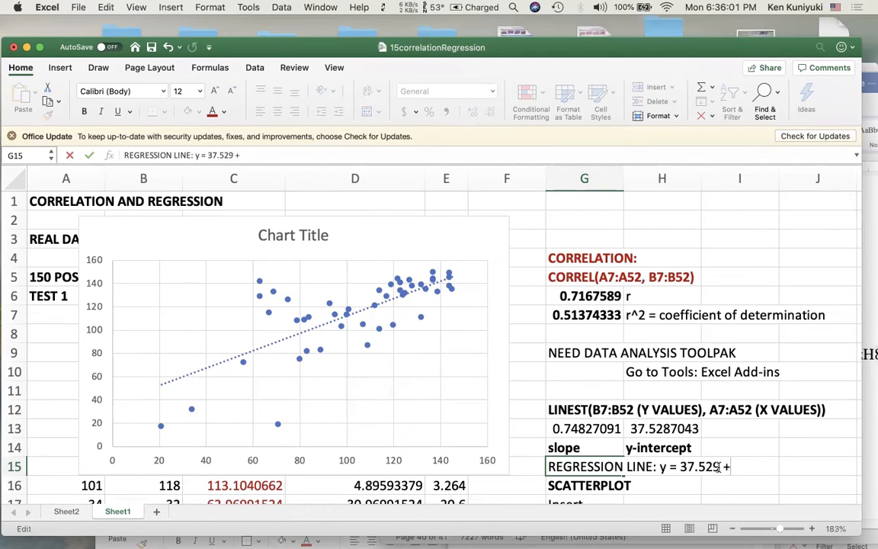
pyautogui.write('0')
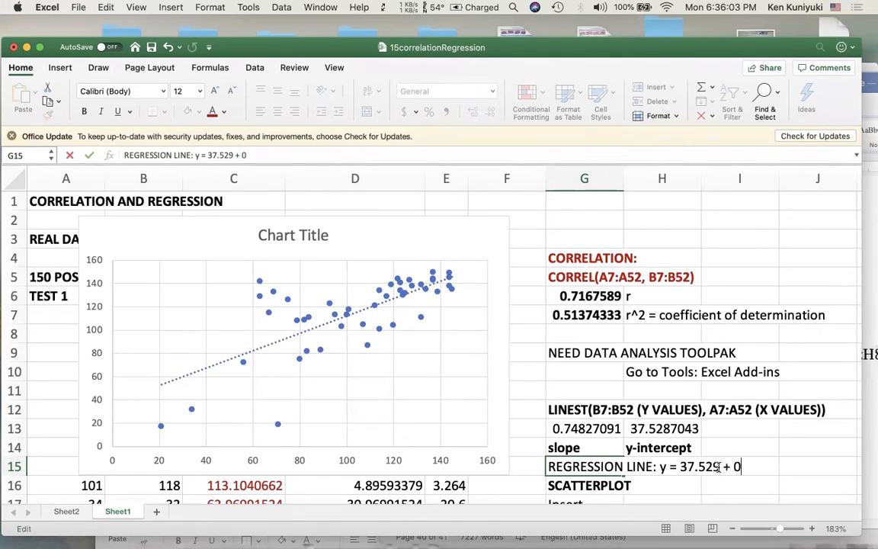
pyautogui.write('.7')
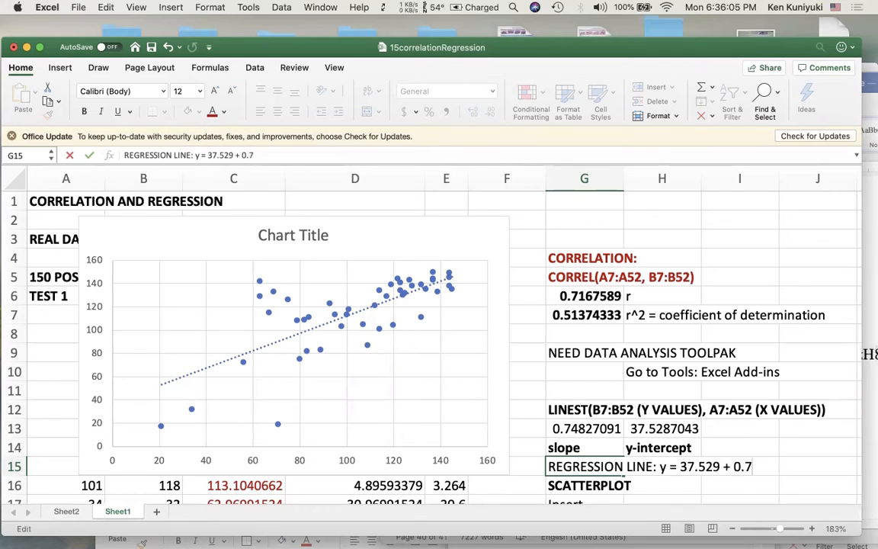
pyautogui.write('48 X')
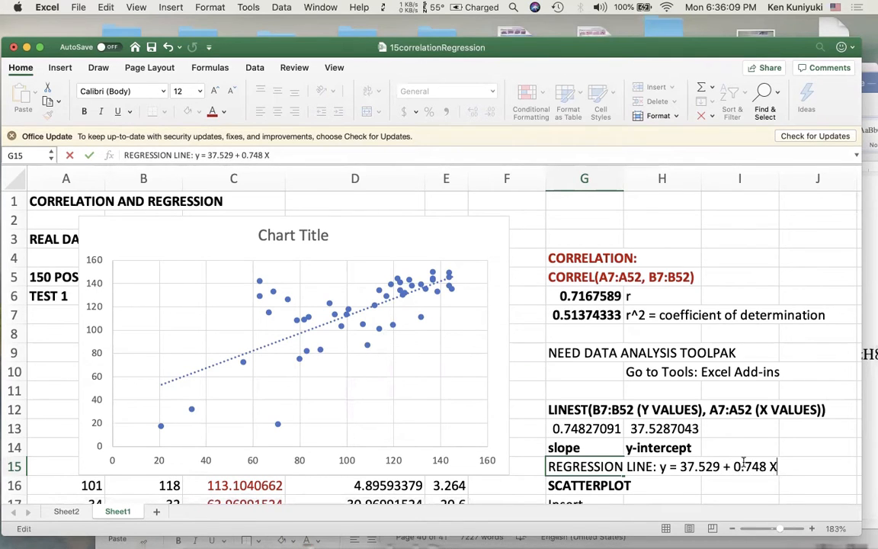
pyautogui.press('Return')
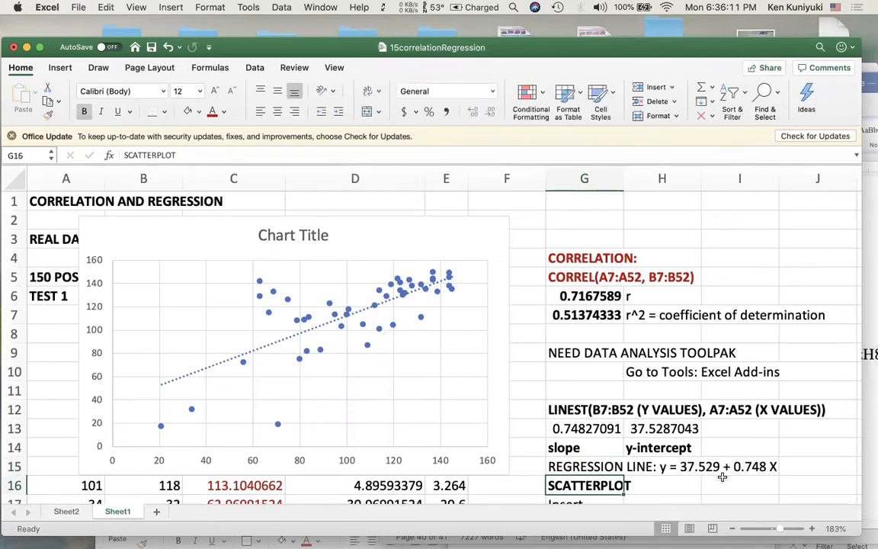
# Move the scatter chart beyond column E to uncover the score and prediction columns, and narrow column D slightly.
pyautogui.moveTo(339, 247); pyautogui.dragTo(748, 170)
pyautogui.click(239, 298)
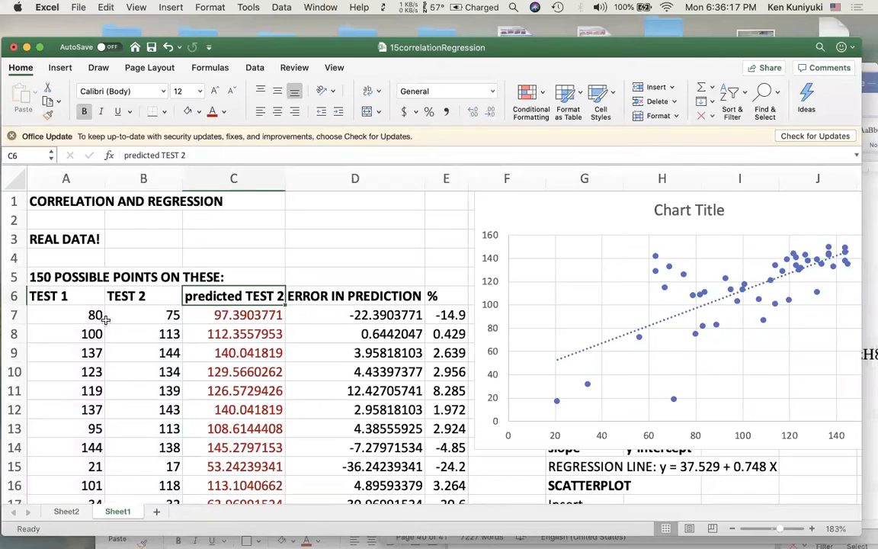
pyautogui.scroll(-1, 68, 305)
pyautogui.click(69, 294)
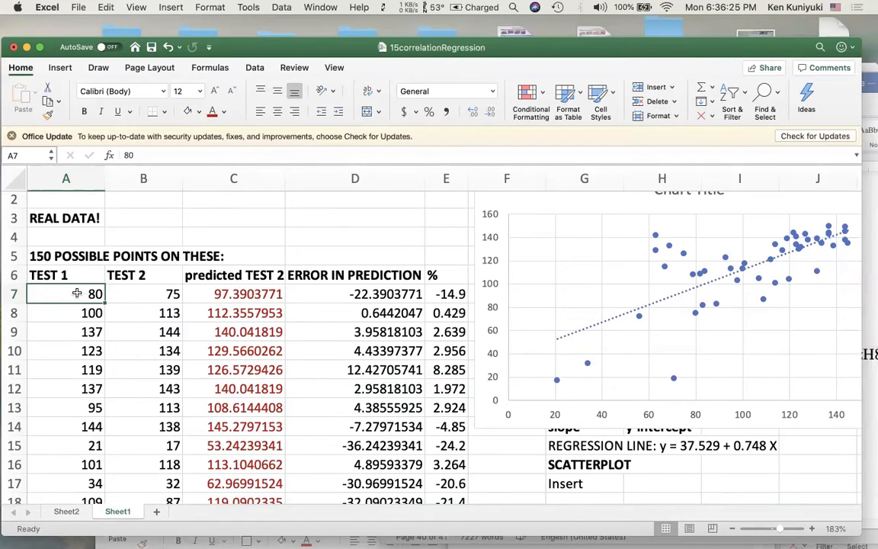
pyautogui.click(214, 293)
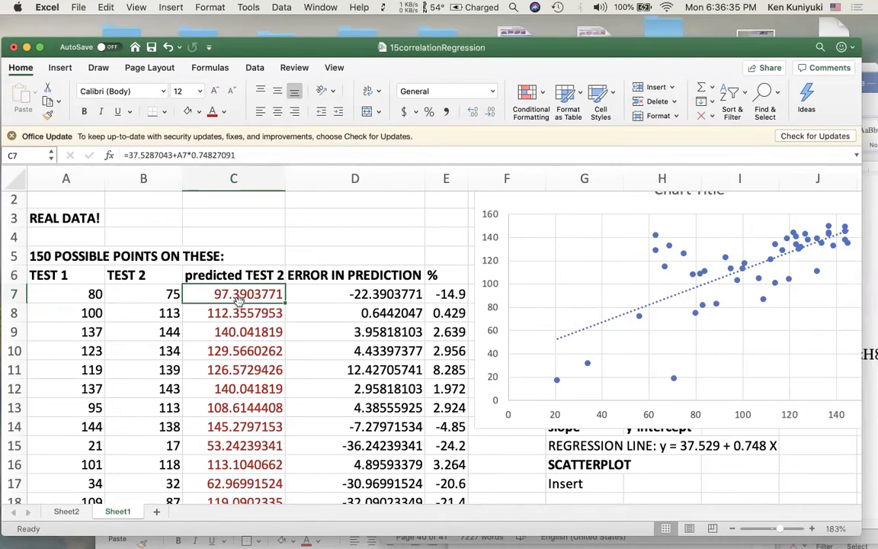
pyautogui.moveTo(423, 178); pyautogui.dragTo(408, 184)
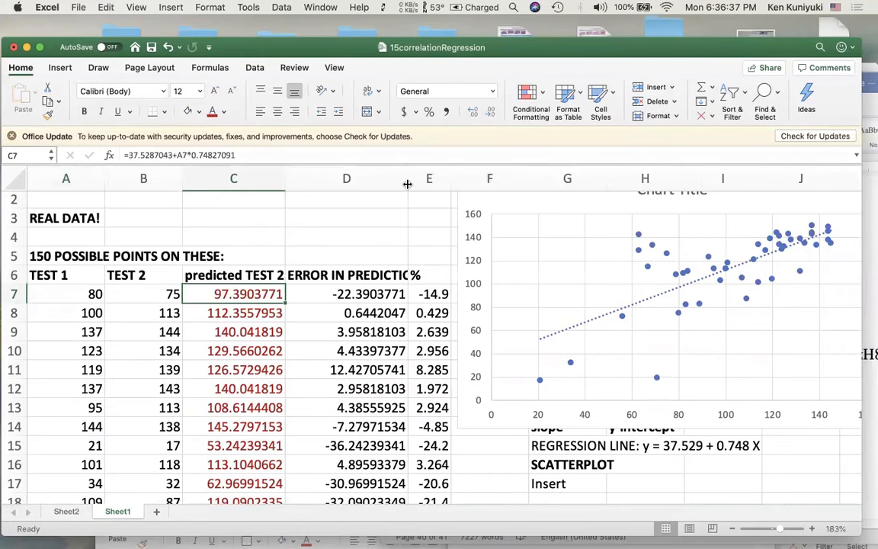
# Examine the prediction, error and percentage formulas in C7, D7 and E7, and the average errors in row 53.
pyautogui.click(364, 294)
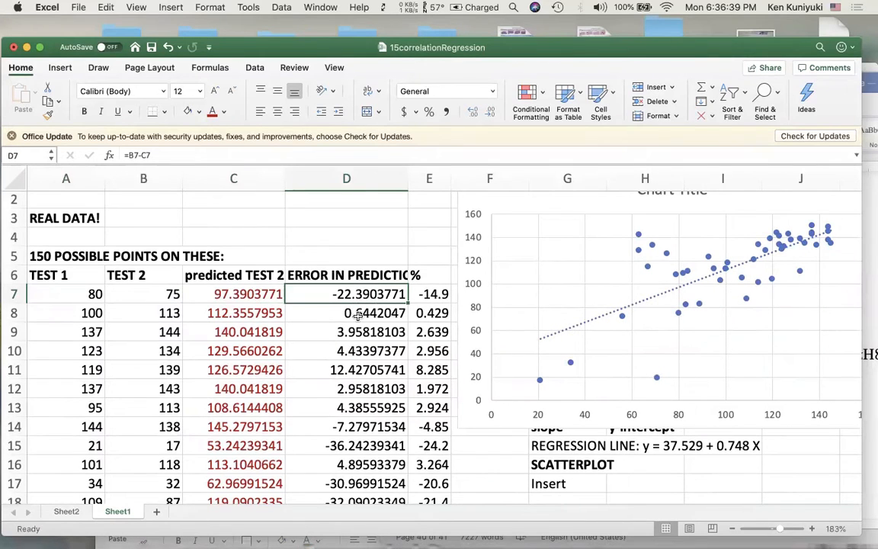
pyautogui.click(239, 298)
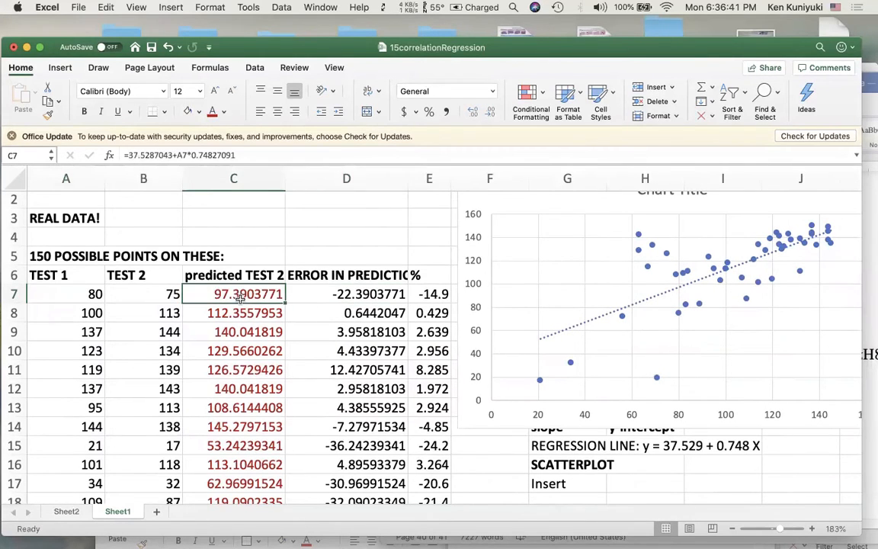
pyautogui.click(173, 306)
pyautogui.click(353, 298)
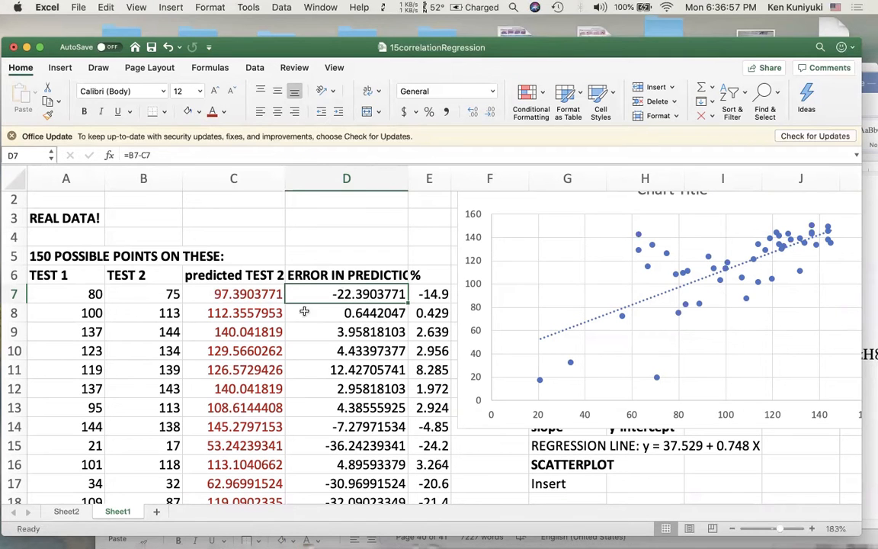
pyautogui.click(431, 294)
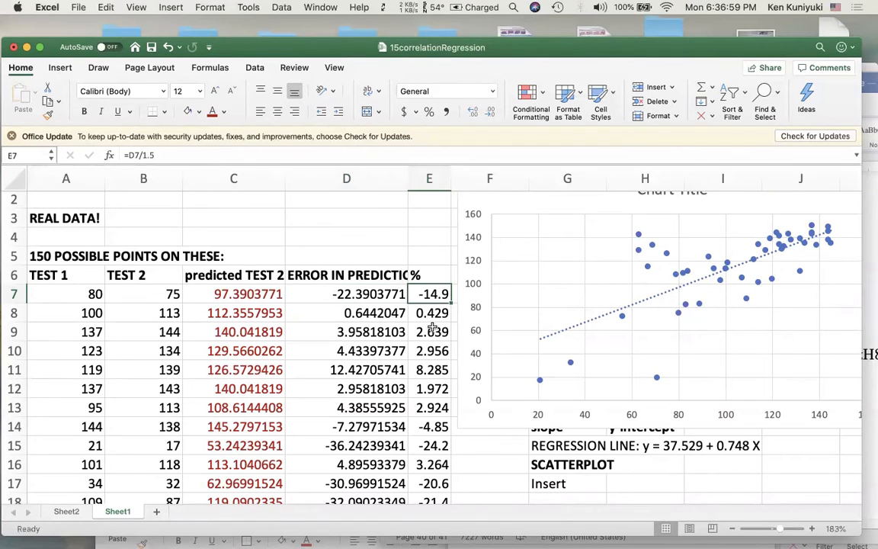
pyautogui.scroll(-10, 431, 328)
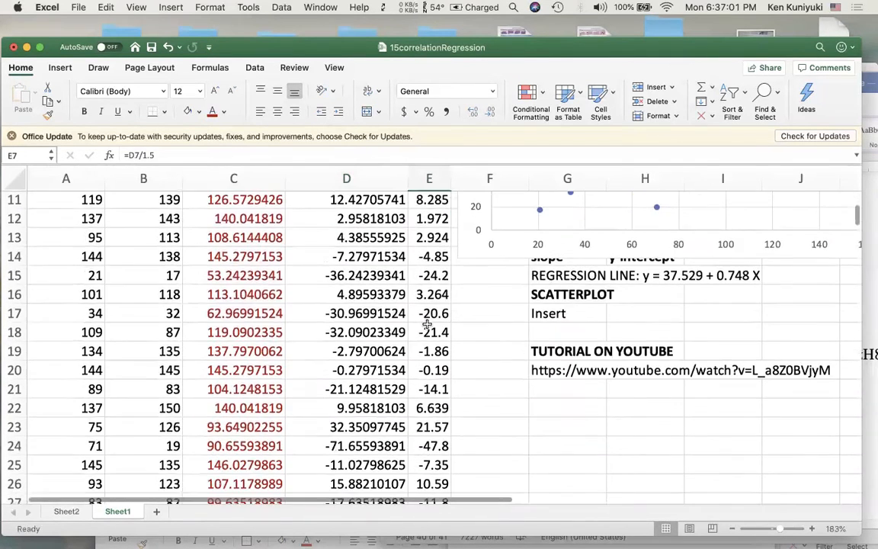
pyautogui.scroll(-14, 425, 322)
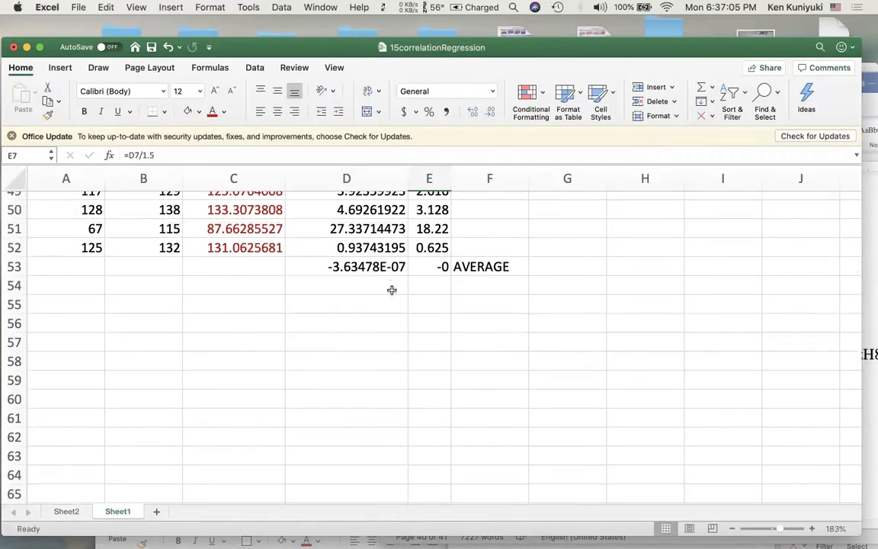
pyautogui.scroll(3, 392, 294)
pyautogui.scroll(14, 392, 295)
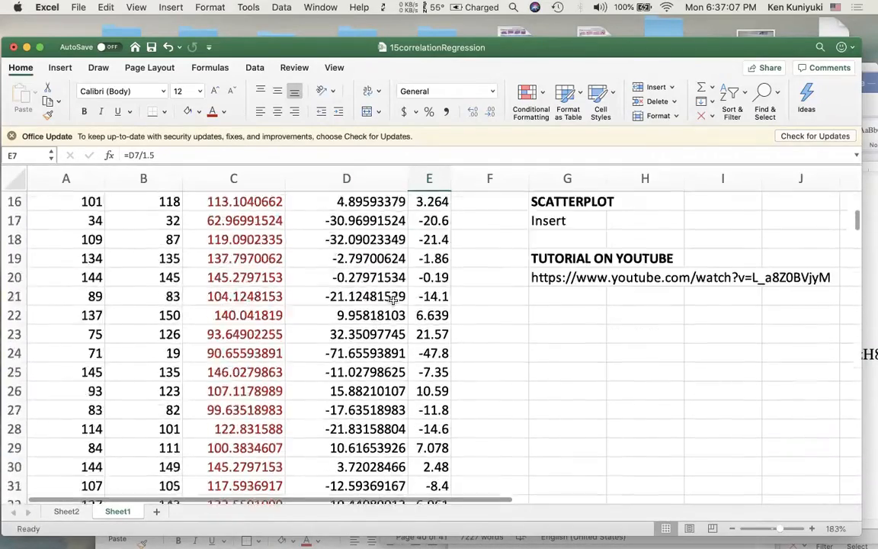
pyautogui.scroll(-1, 393, 301)
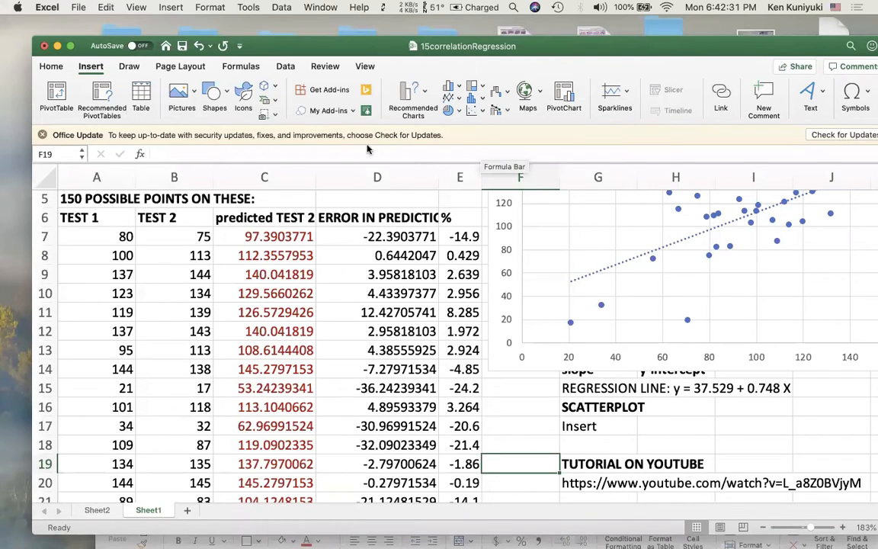
# Run the Regression analysis tool with Y range B7:B52 and X range A7:A52, placing the output on a new worksheet.
pyautogui.click(288, 67)
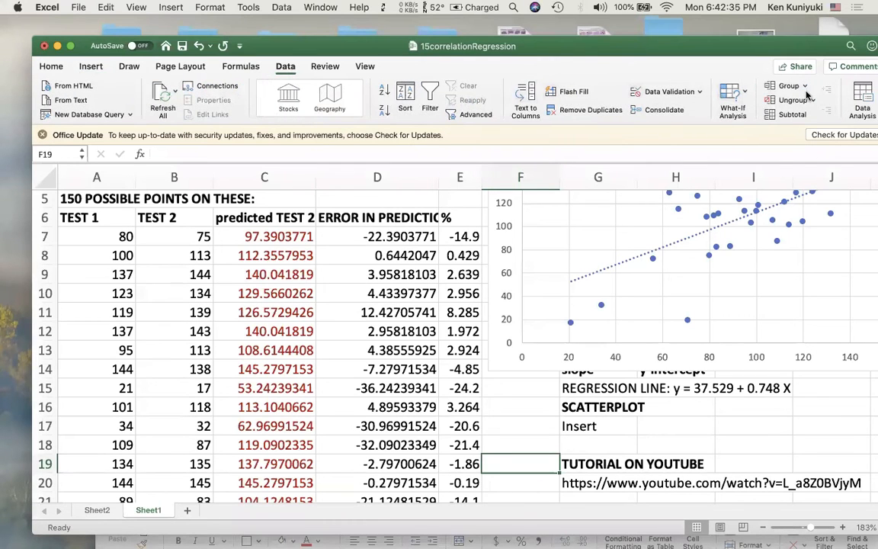
pyautogui.click(855, 96)
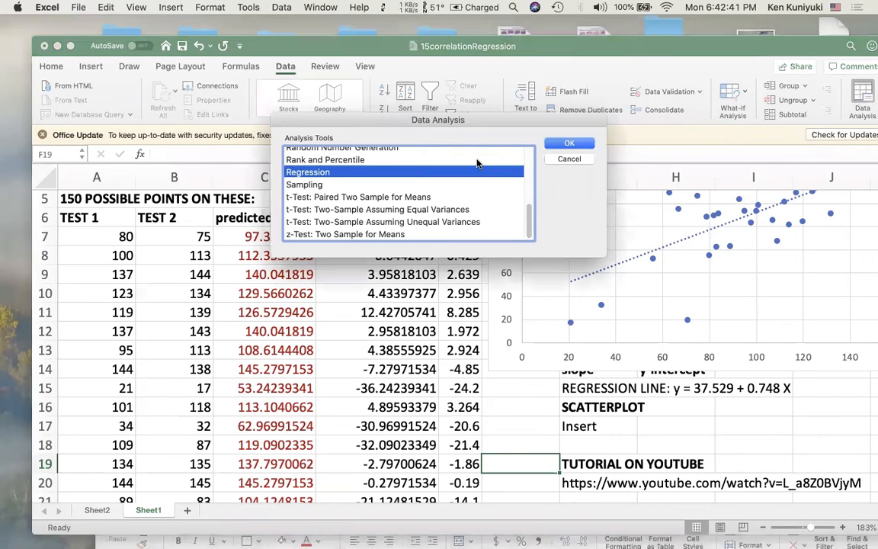
pyautogui.click(570, 144)
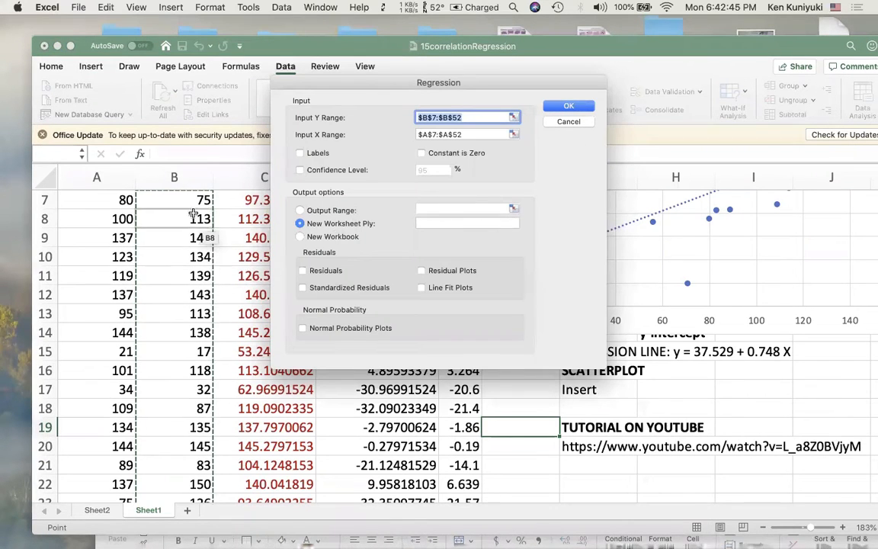
pyautogui.moveTo(183, 203); pyautogui.dragTo(182, 442)
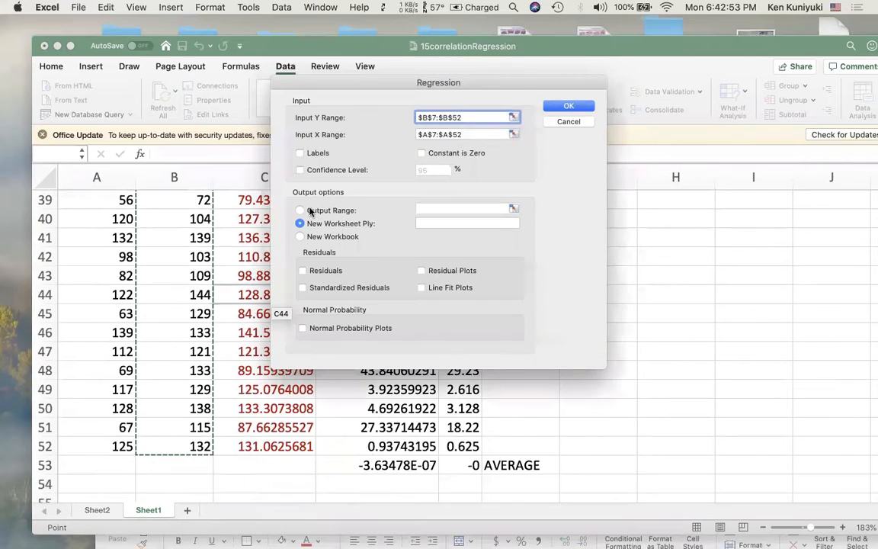
pyautogui.click(430, 136)
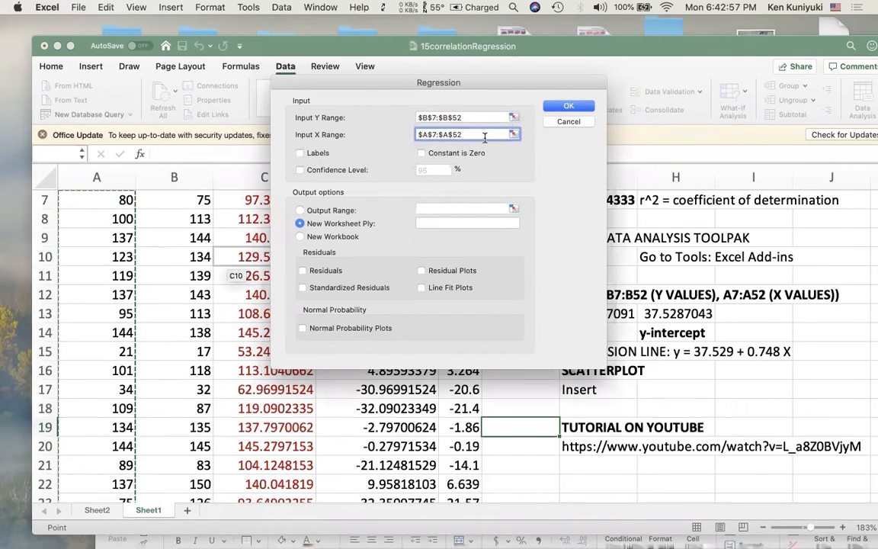
pyautogui.click(569, 106)
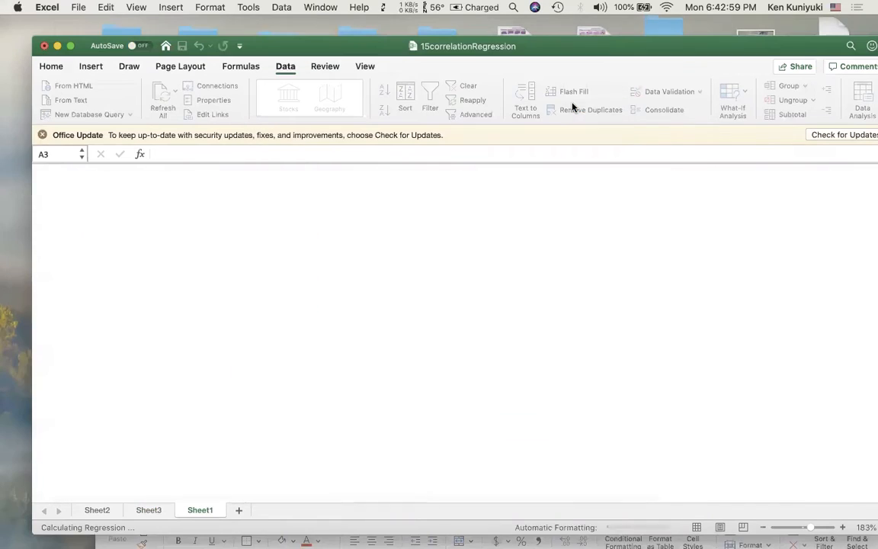
# Inspect the Multiple R and R Square values in cells B4 and B5 of the regression summary output.
pyautogui.click(112, 427)
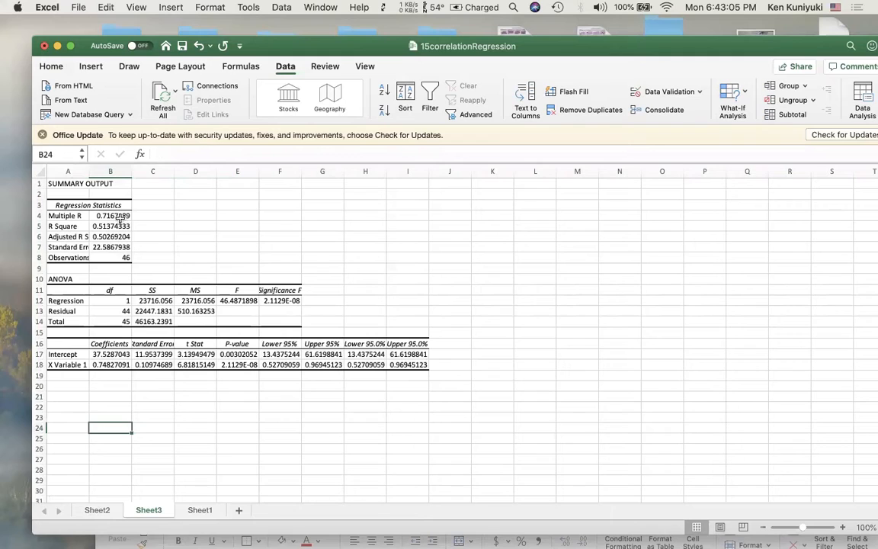
pyautogui.click(118, 217)
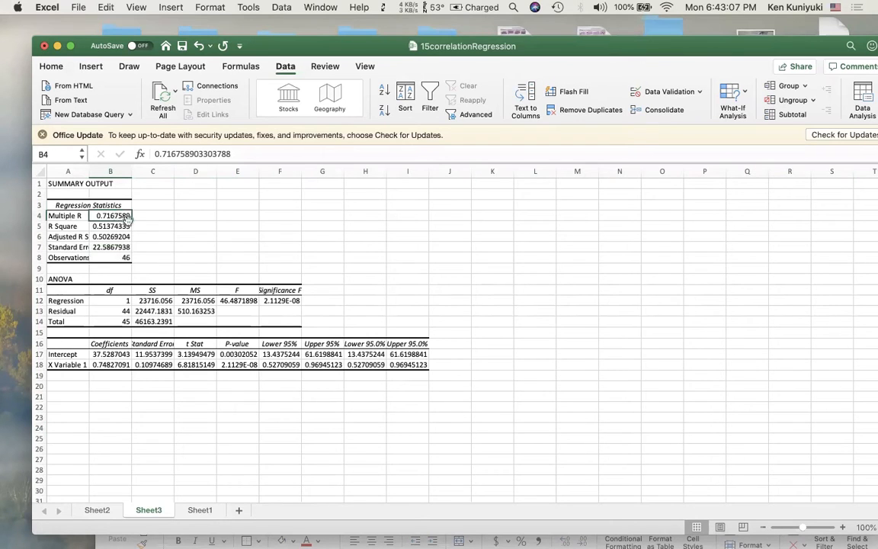
pyautogui.press('Down')
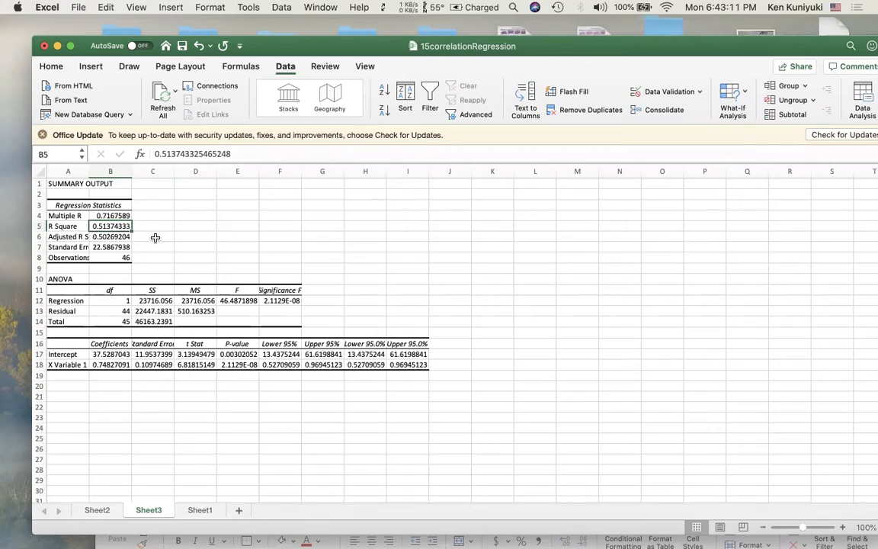
# Return to Sheet1 and reposition the workbook window to review the full scatter chart with its trendline.
pyautogui.moveTo(327, 55); pyautogui.dragTo(278, 296)
pyautogui.moveTo(711, 292); pyautogui.dragTo(794, 66)
pyautogui.click(240, 525)
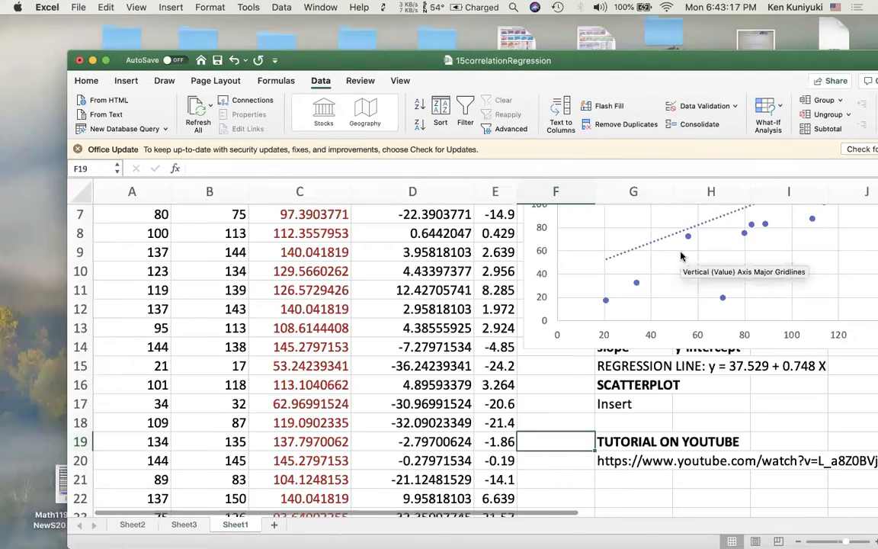
pyautogui.scroll(3, 648, 305)
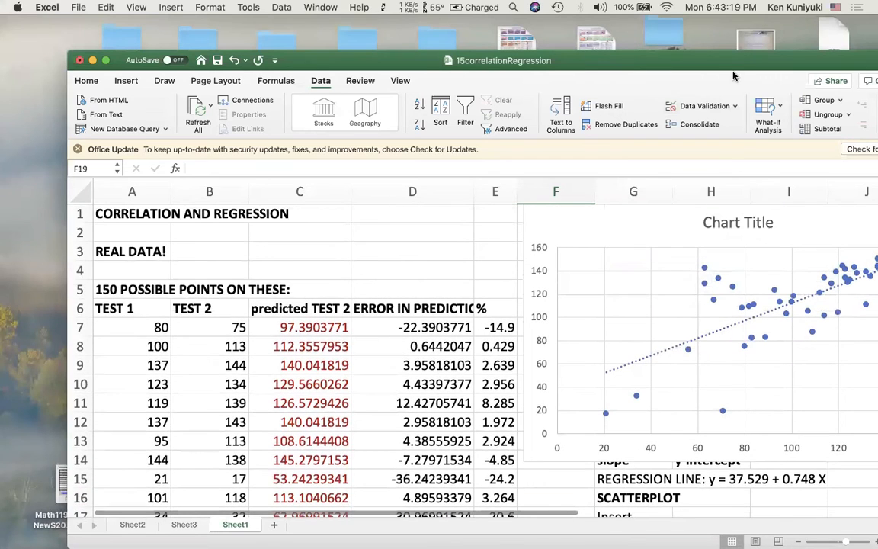
pyautogui.moveTo(683, 58); pyautogui.dragTo(572, 57)
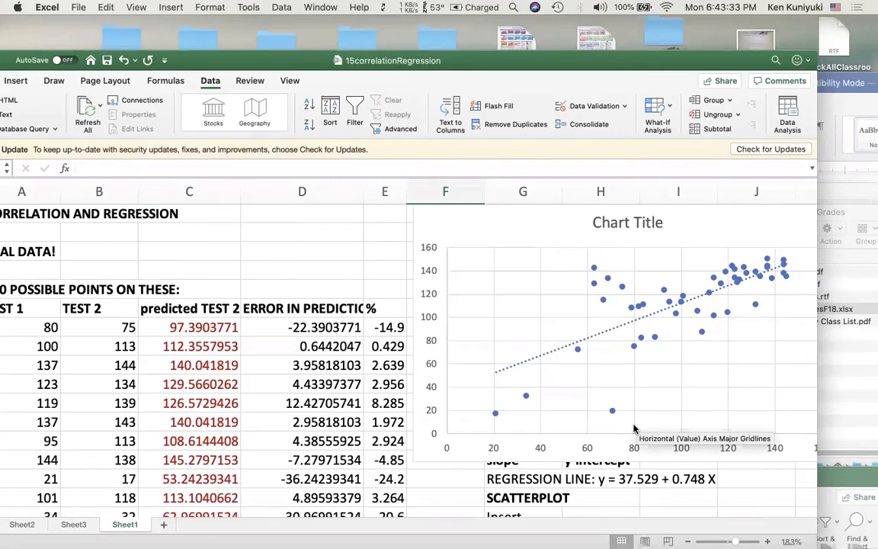
# Move the workbook window fully onto the screen so its row headers and column A are in view.
pyautogui.hotkey('ctrl', 'Left')
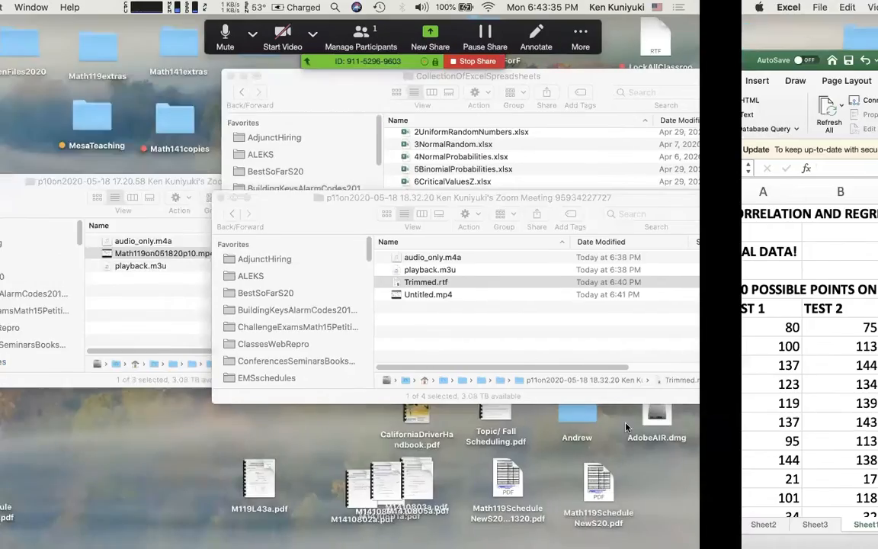
pyautogui.hotkey('ctrl', 'Right')
pyautogui.moveTo(278, 63); pyautogui.dragTo(337, 44)
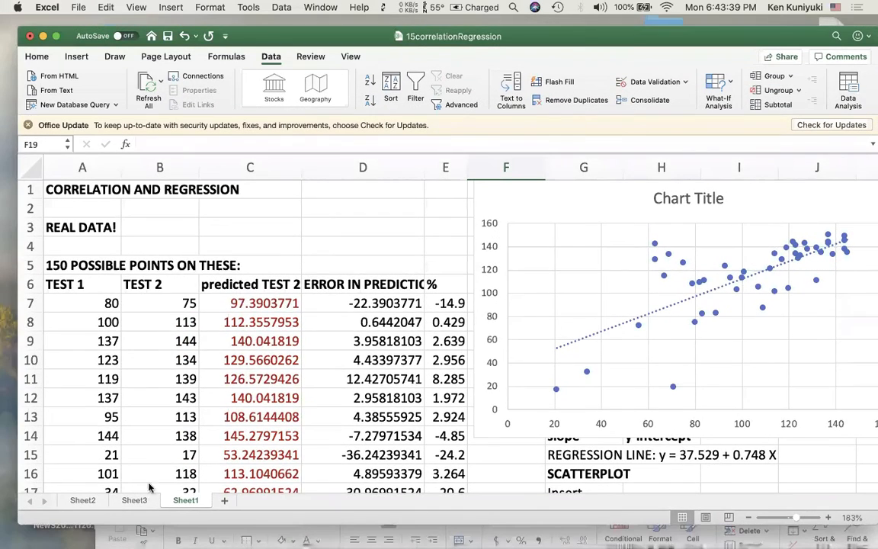
# Inspect the Intercept and X Variable 1 coefficients in cells B17 and B18 of the regression output on Sheet3.
pyautogui.click(133, 500)
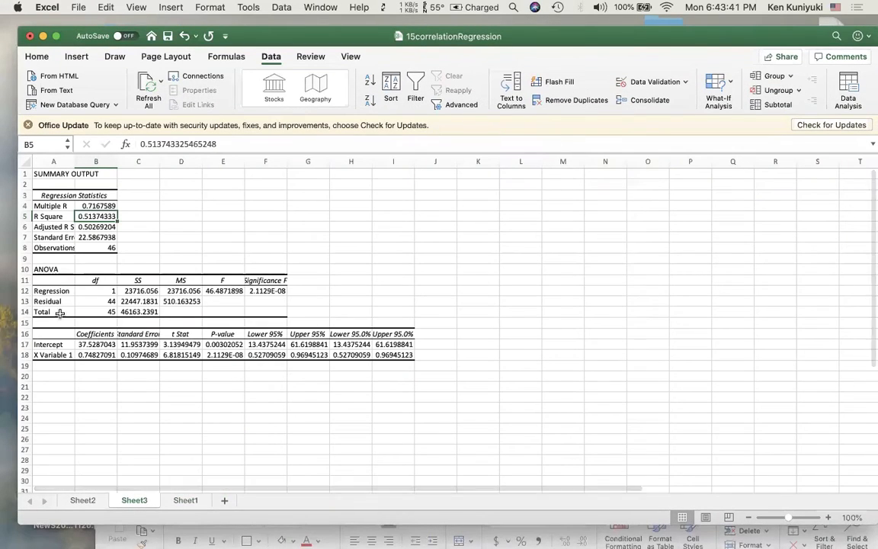
pyautogui.click(101, 345)
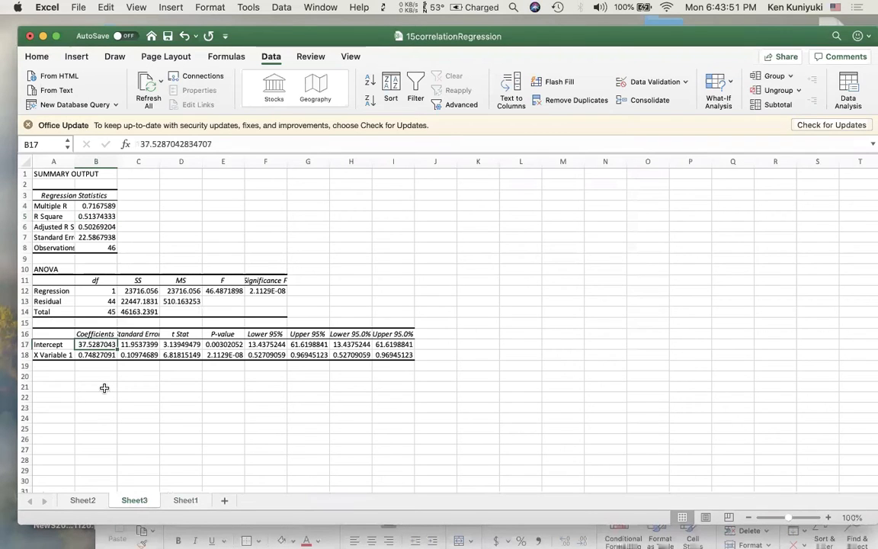
pyautogui.click(102, 355)
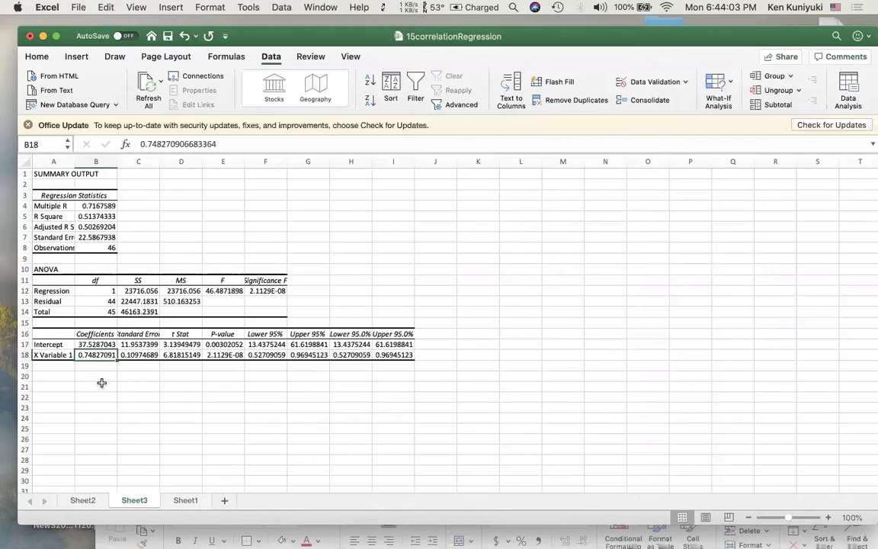
pyautogui.click(50, 355)
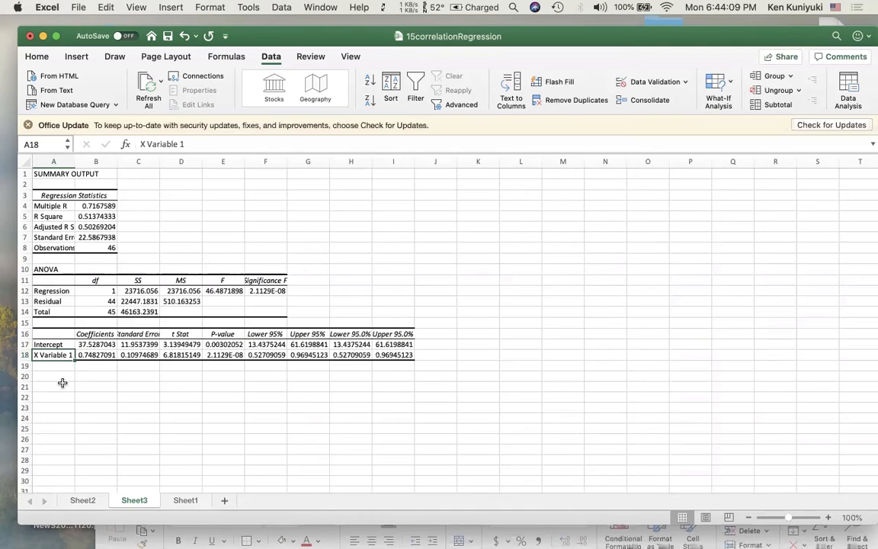
# Inspect the P-value of X Variable 1 in cell E18 and locate the ANOVA section at A10.
pyautogui.click(228, 356)
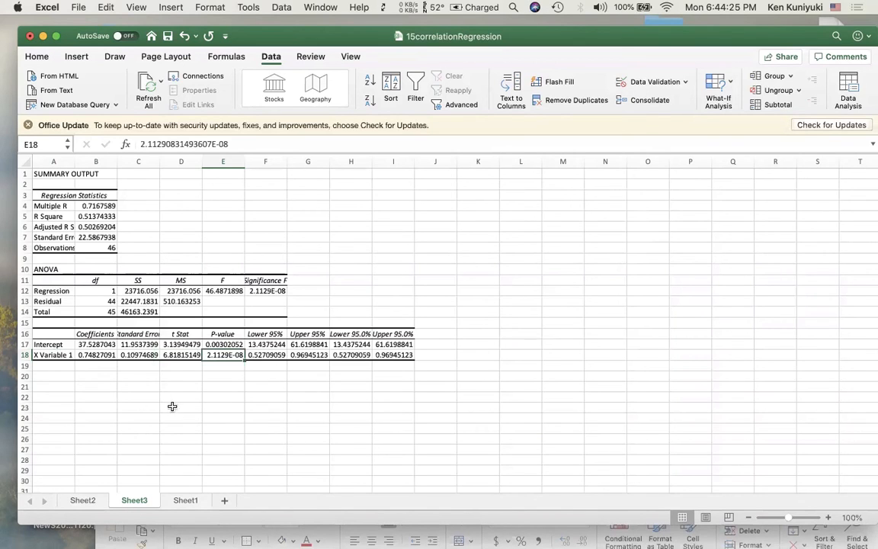
pyautogui.click(55, 386)
pyautogui.click(71, 270)
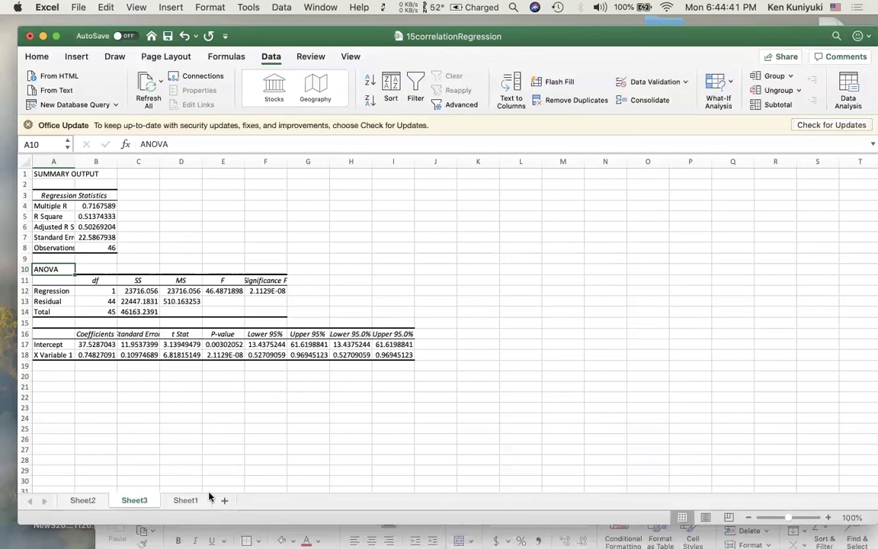
# Return to Sheet1 and review the scatter chart and the regression line equation below it.
pyautogui.click(187, 500)
pyautogui.scroll(-1, 564, 446)
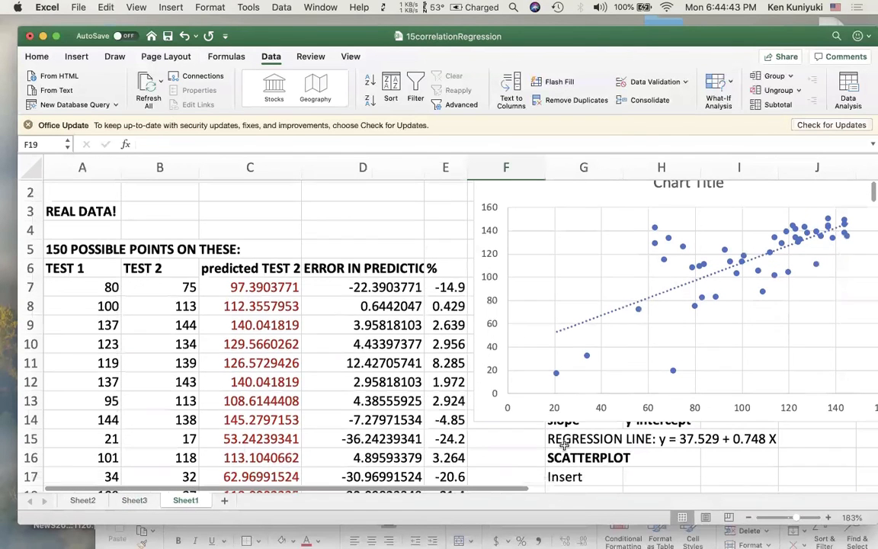
pyautogui.scroll(-1, 564, 446)
pyautogui.scroll(2, 562, 444)
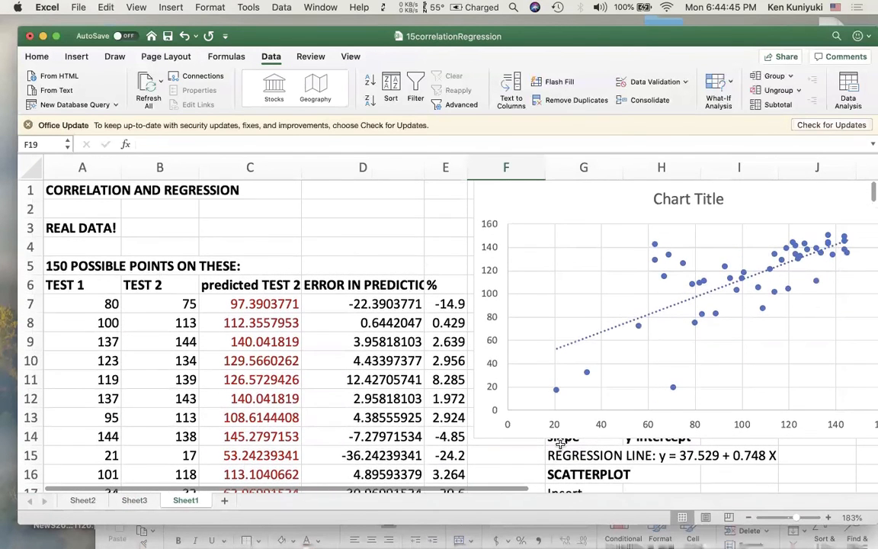